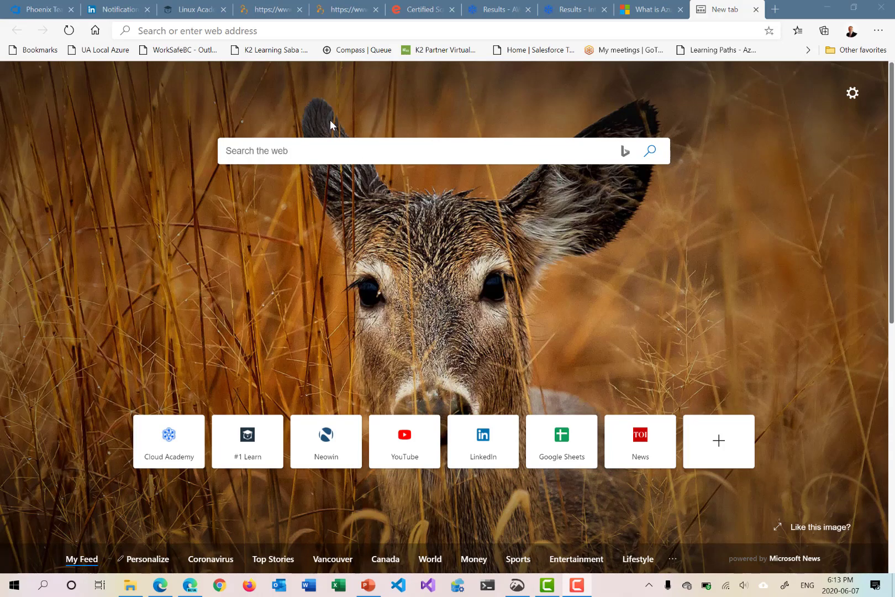
Open portal.azure.com, sign in with the already signed-in personal account and dismiss the remaining-credit notification
{"action": "left_click", "coordinate": [274, 29]}
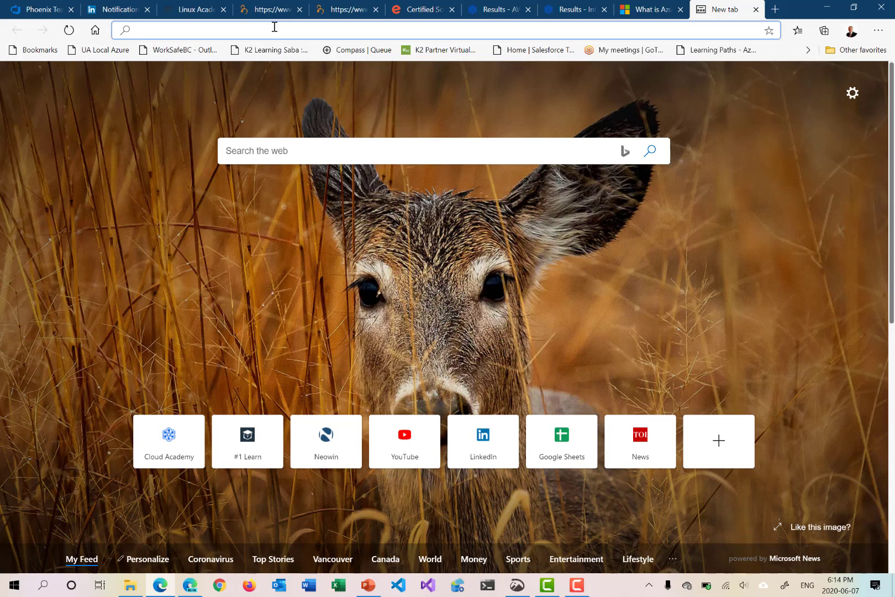
{"action": "type", "text": "porta"}
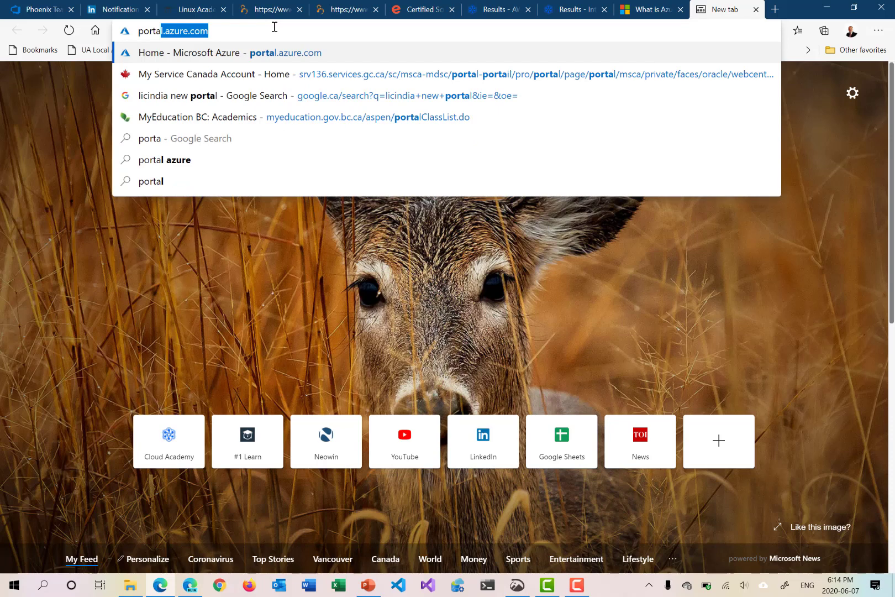
{"action": "key", "text": "Return"}
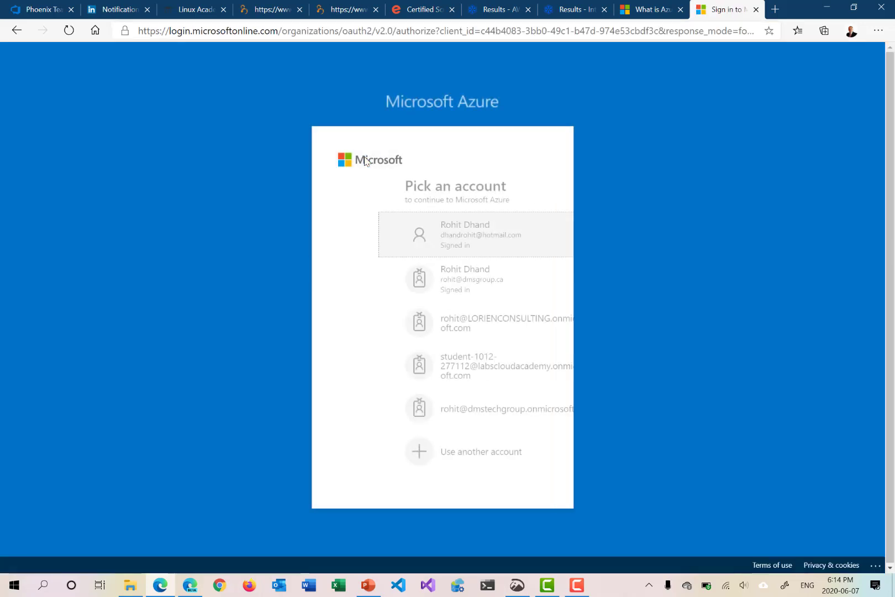
{"action": "left_click", "coordinate": [414, 236]}
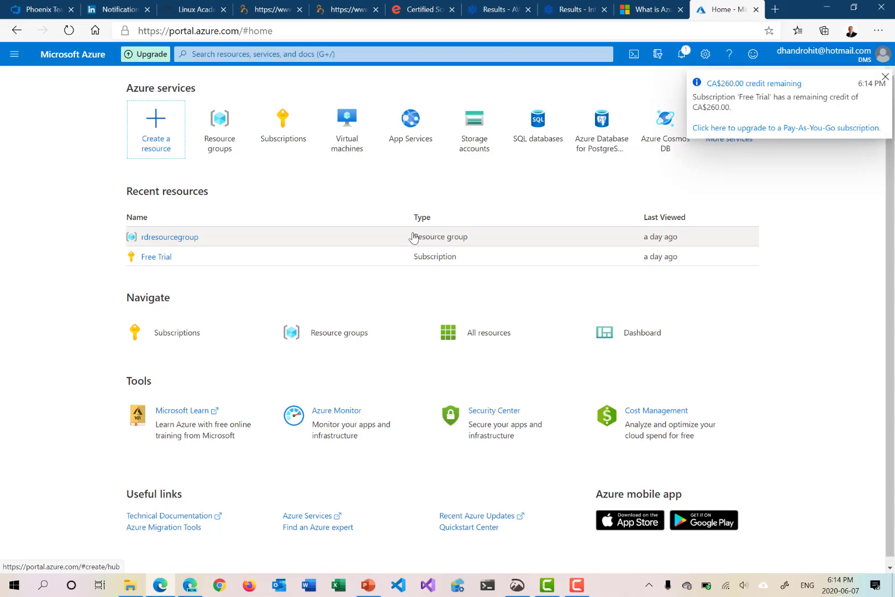
{"action": "left_click", "coordinate": [887, 78]}
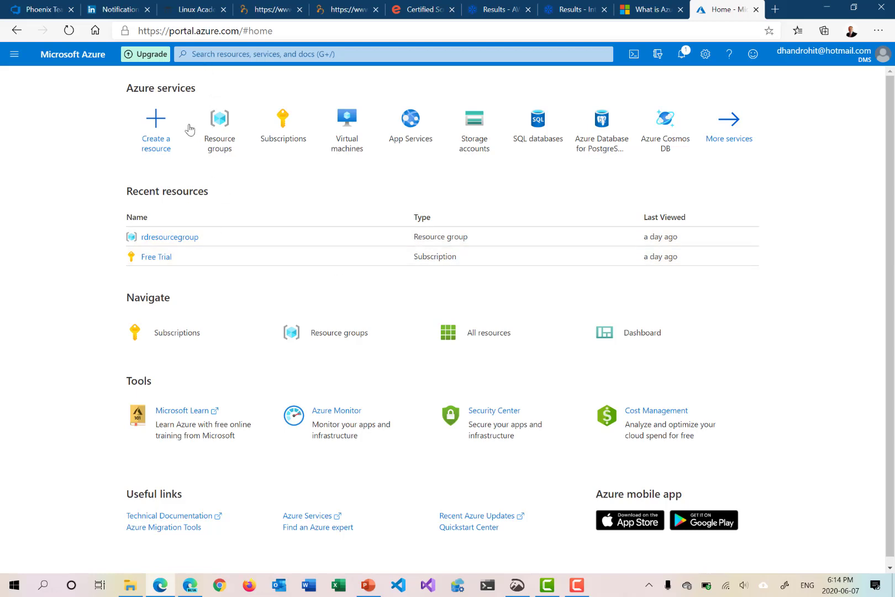
Search the Marketplace for "Azure Sql server" and start creating the Azure SQL resource
{"action": "left_click", "coordinate": [154, 123]}
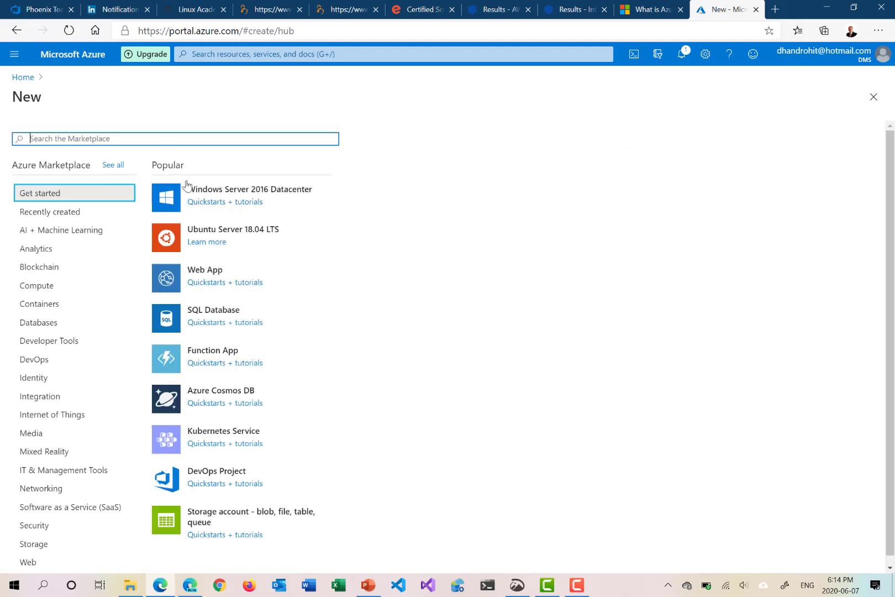
{"action": "left_click", "coordinate": [157, 138]}
{"action": "type", "text": "Azure Sql server"}
{"action": "key", "text": "Return"}
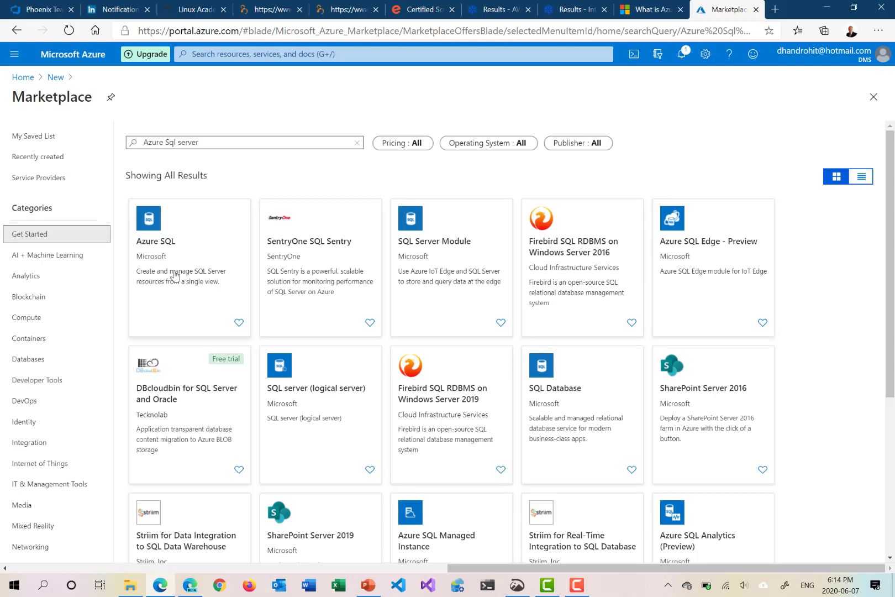
{"action": "left_click", "coordinate": [157, 246]}
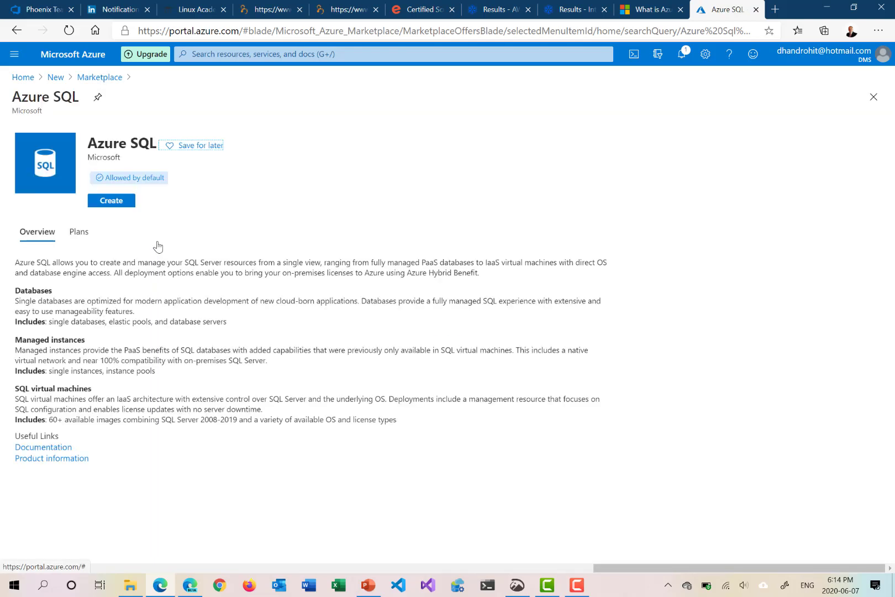
{"action": "left_click", "coordinate": [117, 206]}
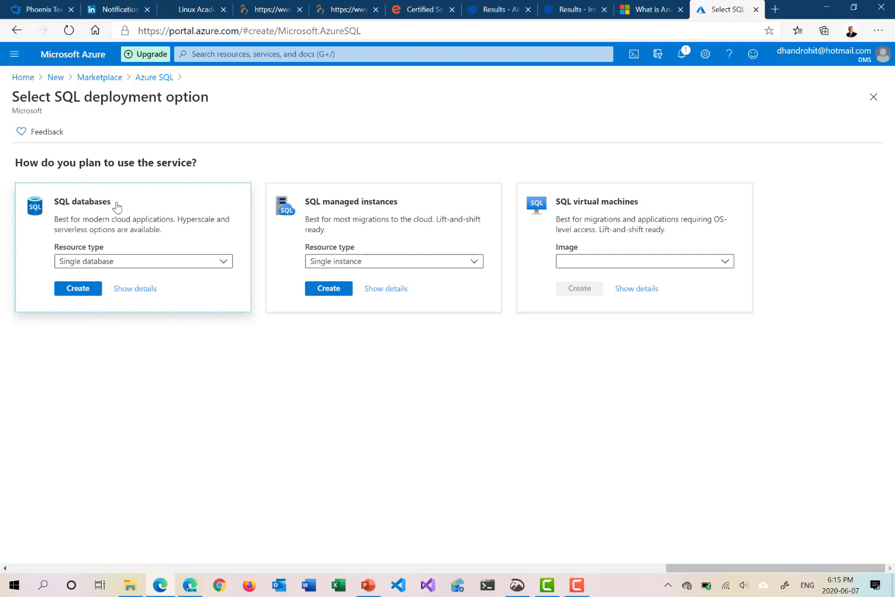
Examine the resource types offered for SQL databases and the images offered for SQL virtual machines
{"action": "left_click", "coordinate": [115, 265]}
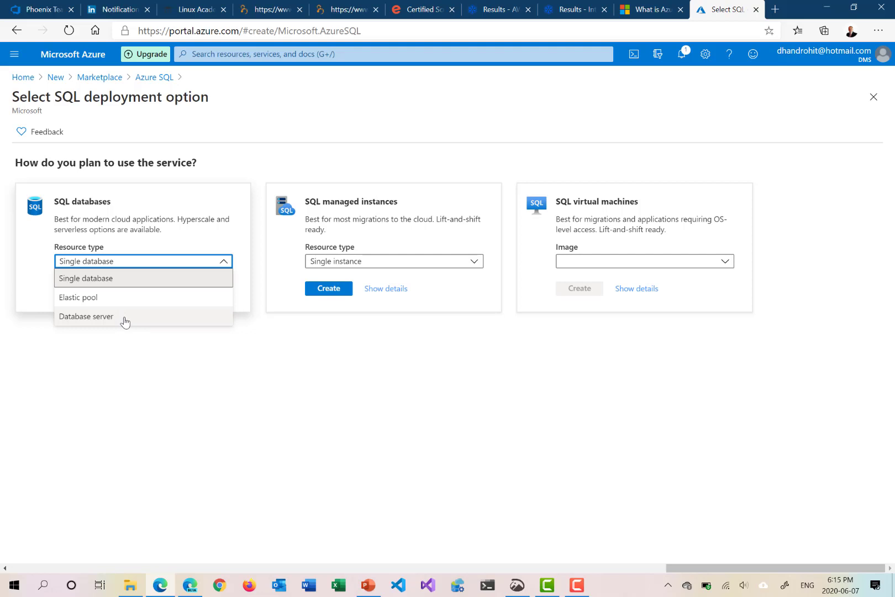
{"action": "left_click", "coordinate": [125, 279]}
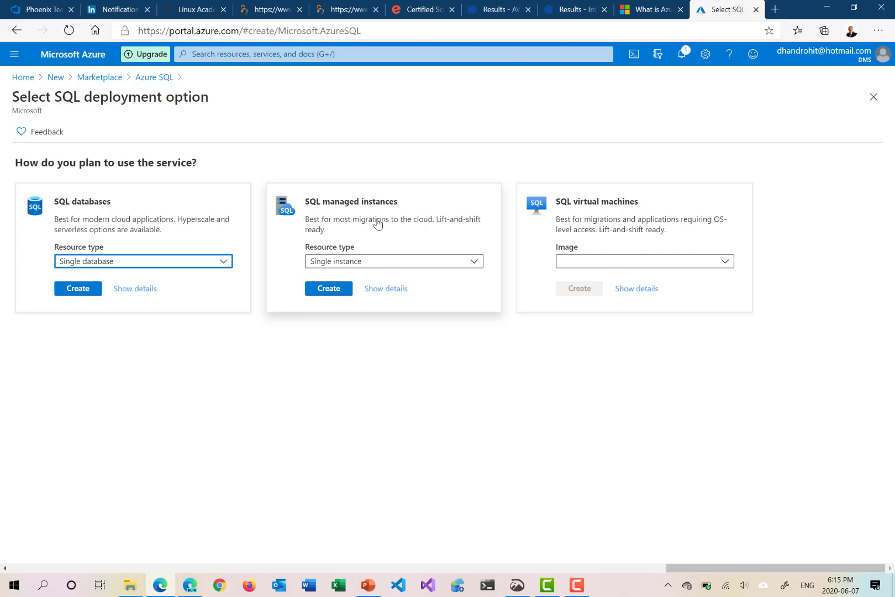
{"action": "left_click", "coordinate": [661, 263]}
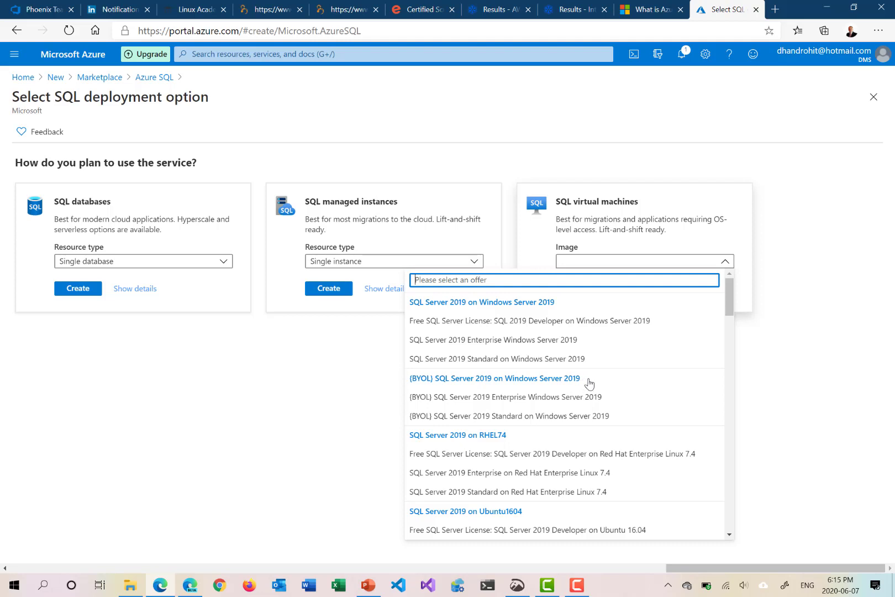
{"action": "left_click", "coordinate": [731, 308]}
{"action": "mouse_move", "coordinate": [732, 308]}
{"action": "left_mouse_down"}
{"action": "mouse_move", "coordinate": [732, 330]}
{"action": "mouse_move", "coordinate": [731, 290]}
{"action": "left_mouse_up"}
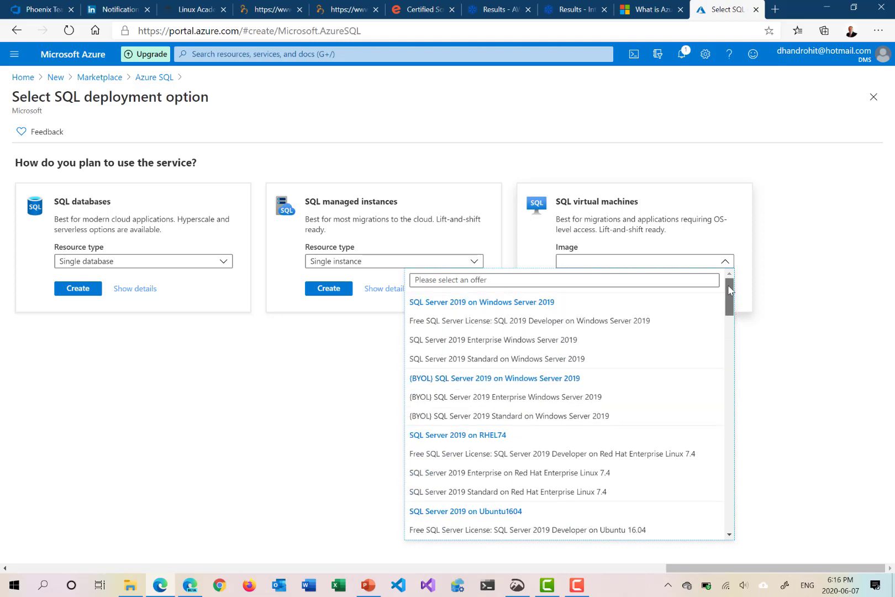
{"action": "left_click", "coordinate": [763, 254]}
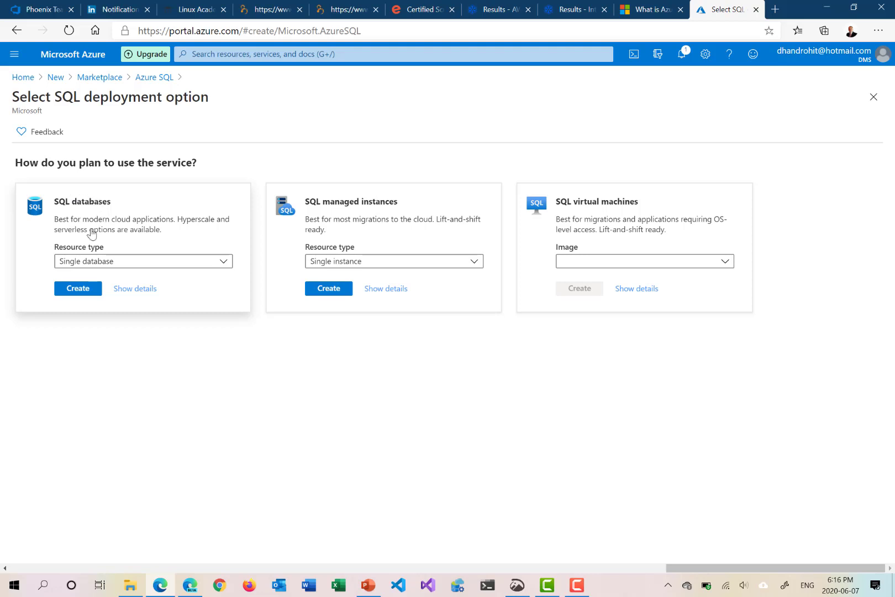
Start creating a single SQL database and assign it to the resource group rdresourcegroup
{"action": "left_click", "coordinate": [90, 292]}
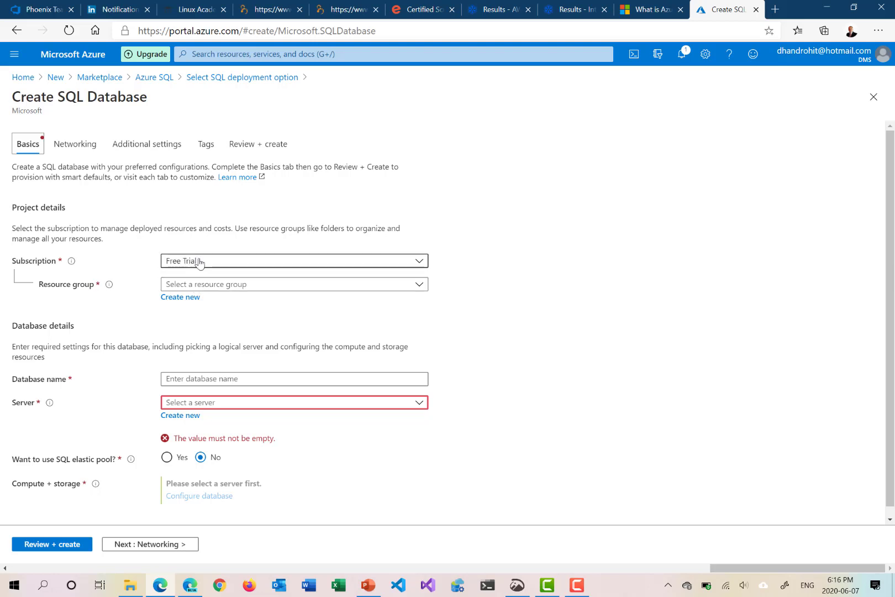
{"action": "left_click", "coordinate": [211, 285]}
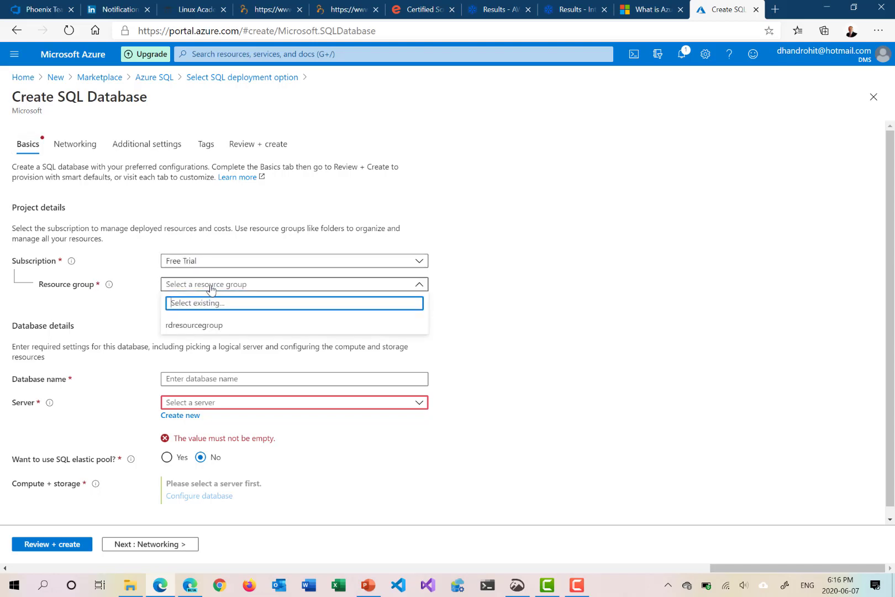
{"action": "left_click", "coordinate": [200, 327]}
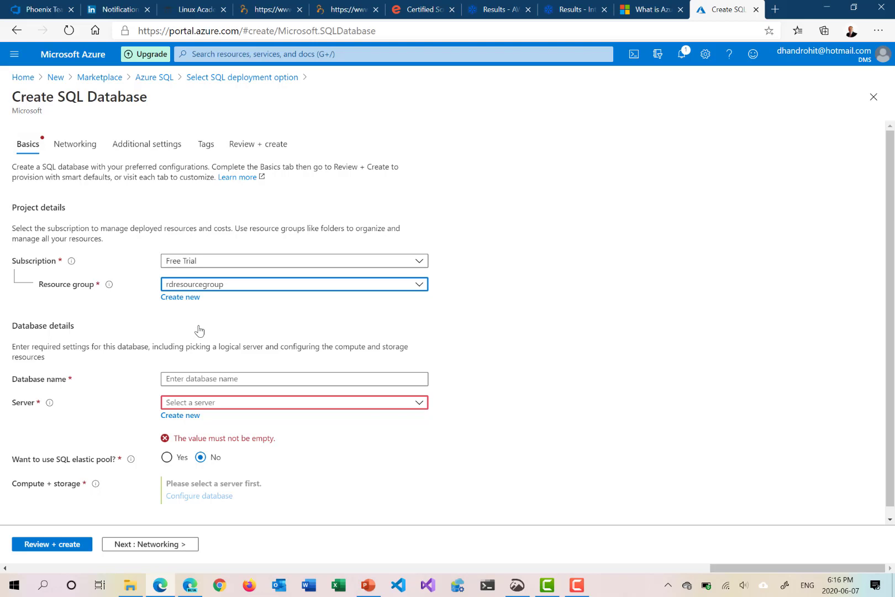
Name the database rddatabase
{"action": "scroll", "coordinate": [275, 330], "scroll_direction": "down", "scroll_amount": 1}
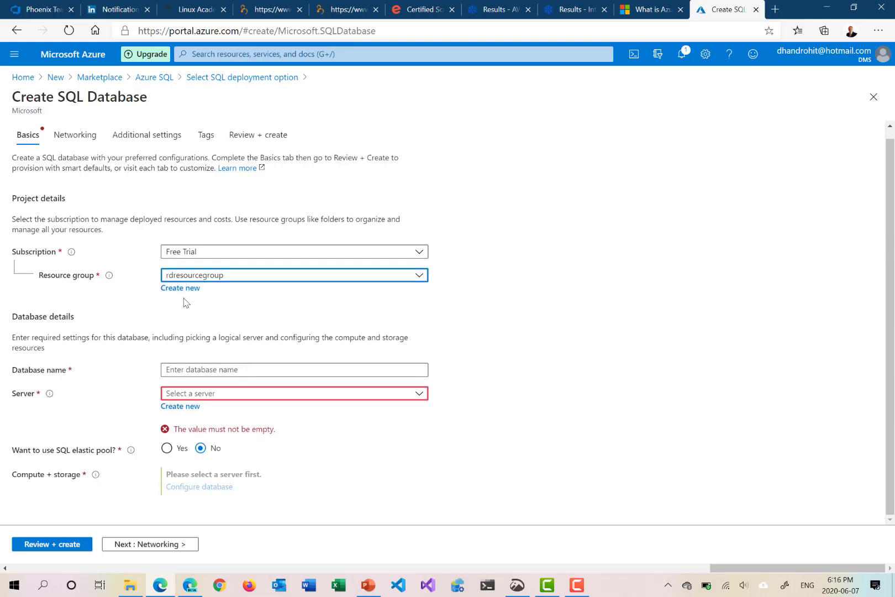
{"action": "left_click", "coordinate": [190, 369]}
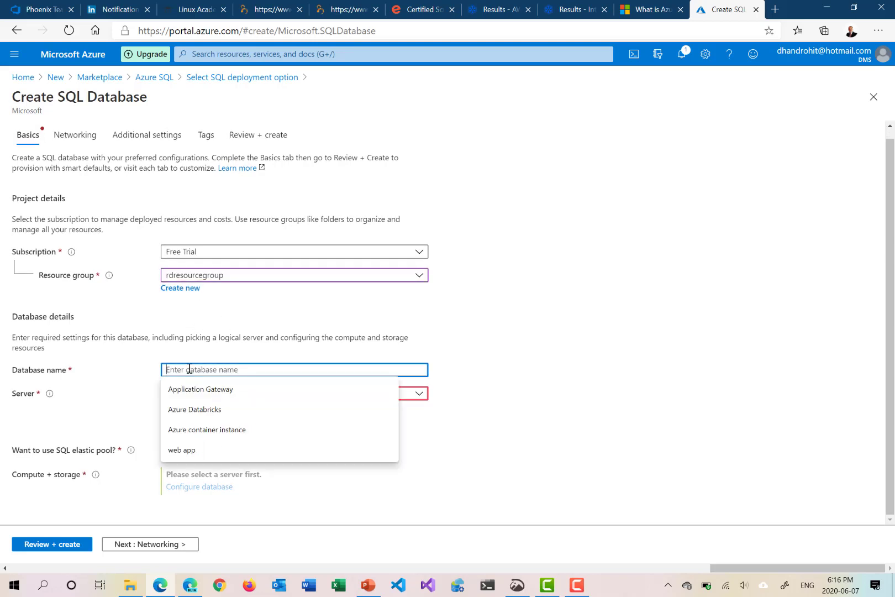
{"action": "left_click", "coordinate": [213, 338]}
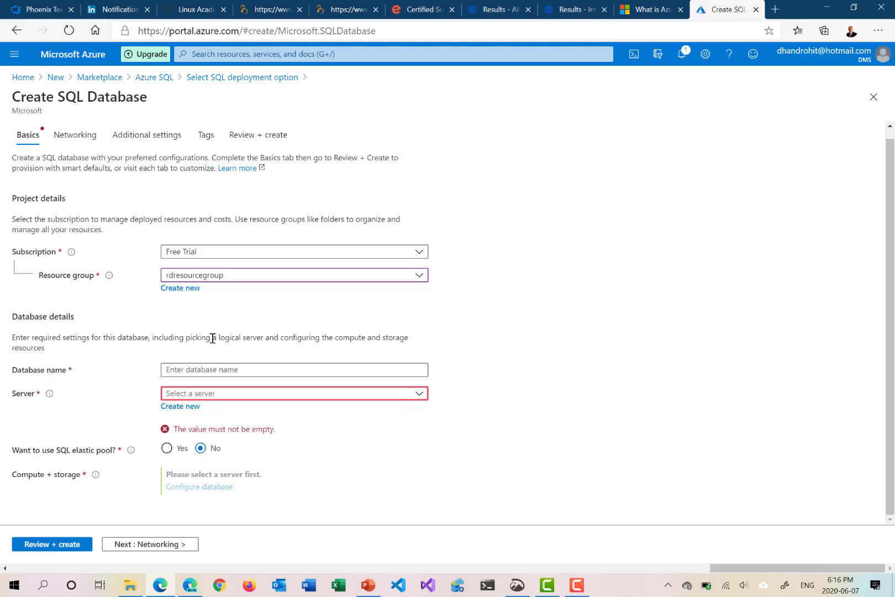
{"action": "left_click", "coordinate": [195, 369]}
{"action": "type", "text": "rddatabase"}
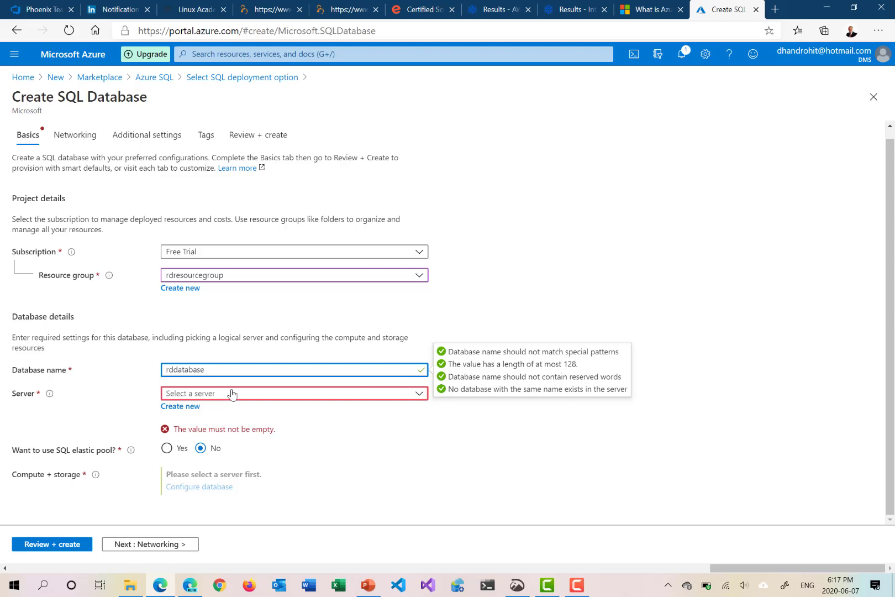
Start a new server for the database and name it rdsqldbserver
{"action": "left_click", "coordinate": [190, 412]}
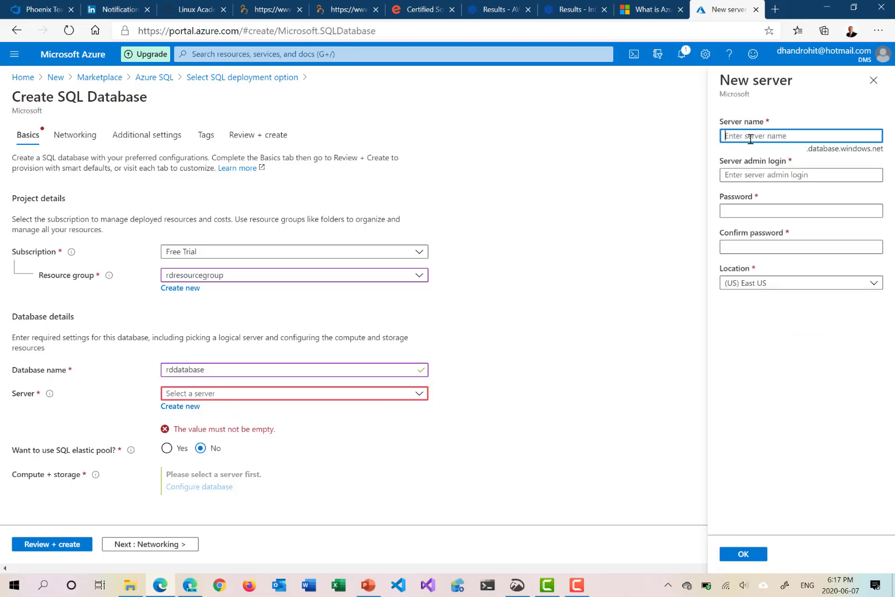
{"action": "left_click", "coordinate": [751, 138]}
{"action": "type", "text": "rd"}
{"action": "type", "text": "sql"}
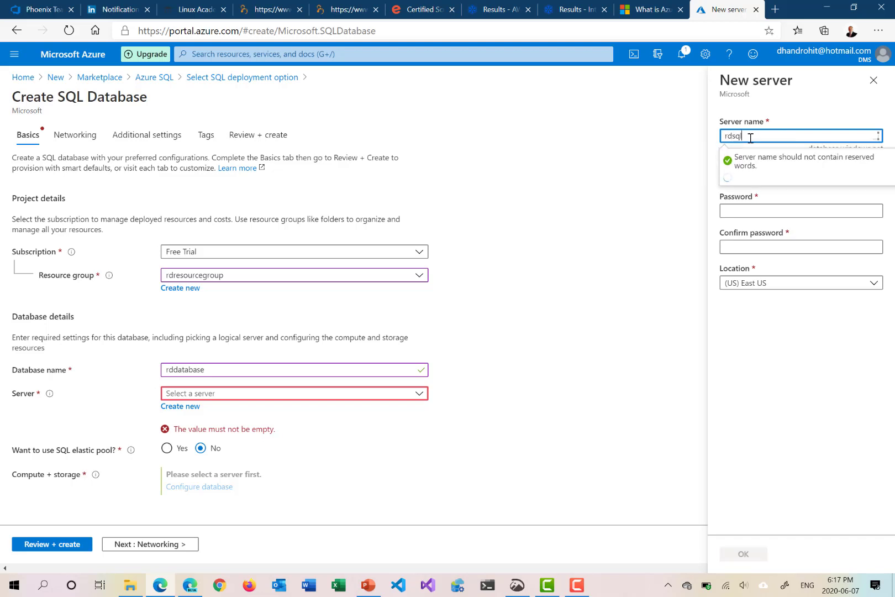
{"action": "type", "text": "dbserver"}
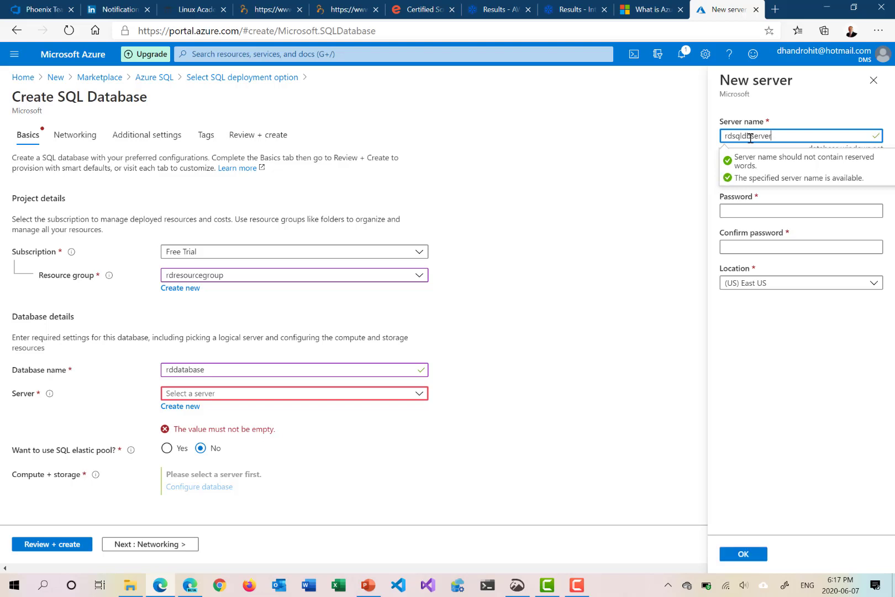
{"action": "left_click", "coordinate": [769, 98]}
Set the new server's admin login to admin-sql
{"action": "left_click", "coordinate": [757, 175]}
{"action": "type", "text": "admins"}
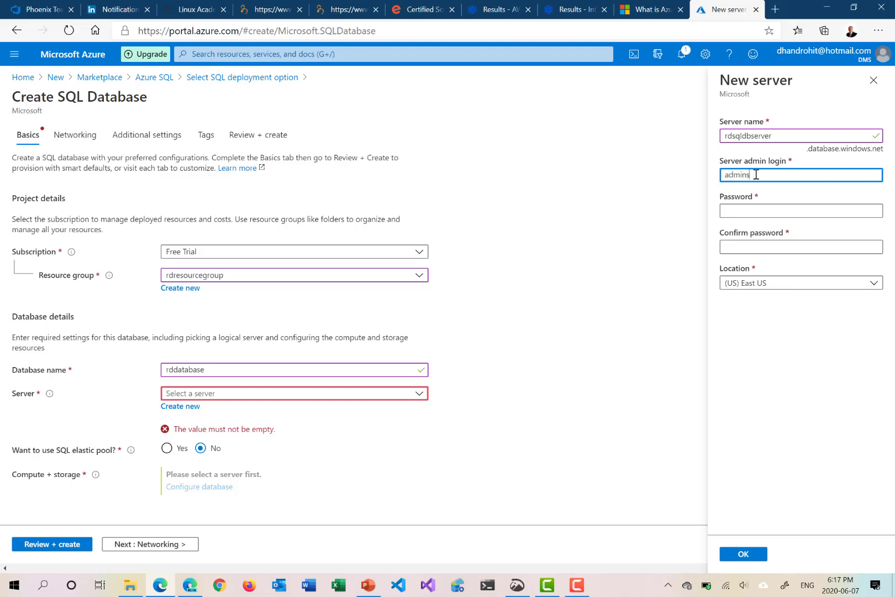
{"action": "key", "text": "BackSpace"}
{"action": "type", "text": "-sql"}
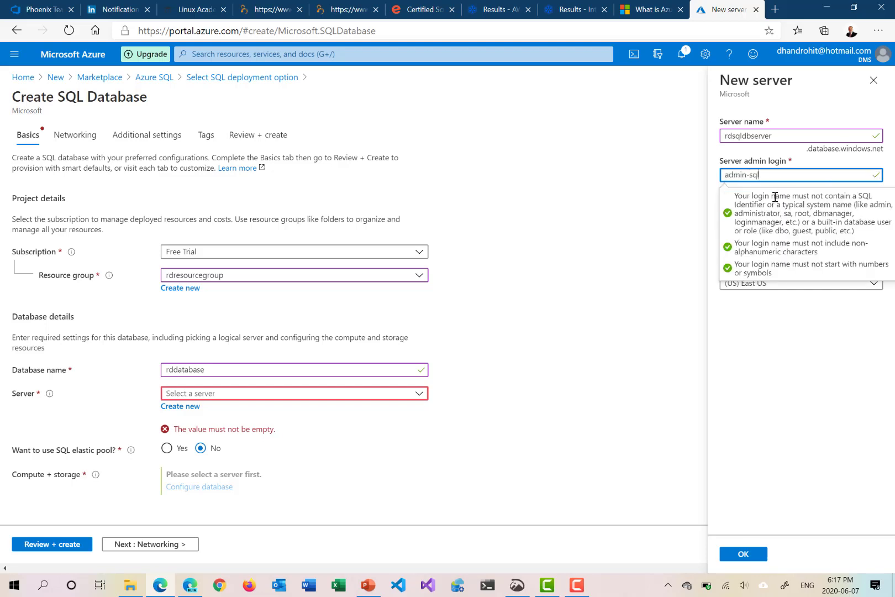
{"action": "left_click", "coordinate": [771, 325]}
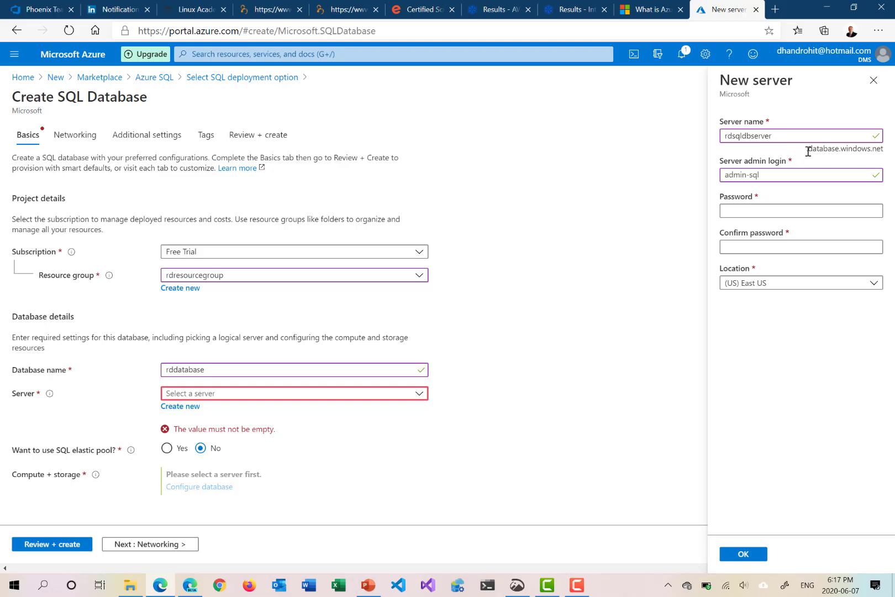
Enter the server admin password that meets the complexity rules and repeat it in the confirmation field
{"action": "left_click", "coordinate": [762, 210]}
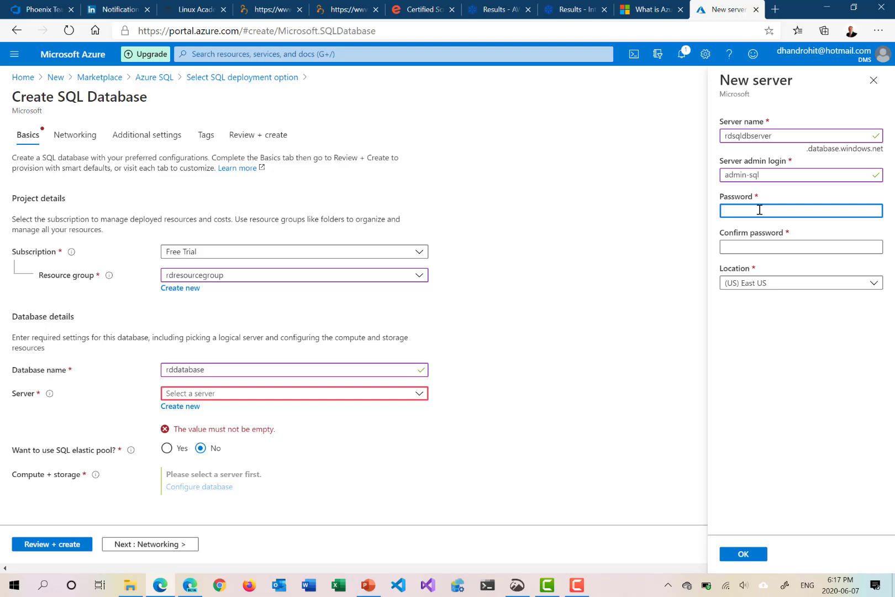
{"action": "type", "text": "••••••"}
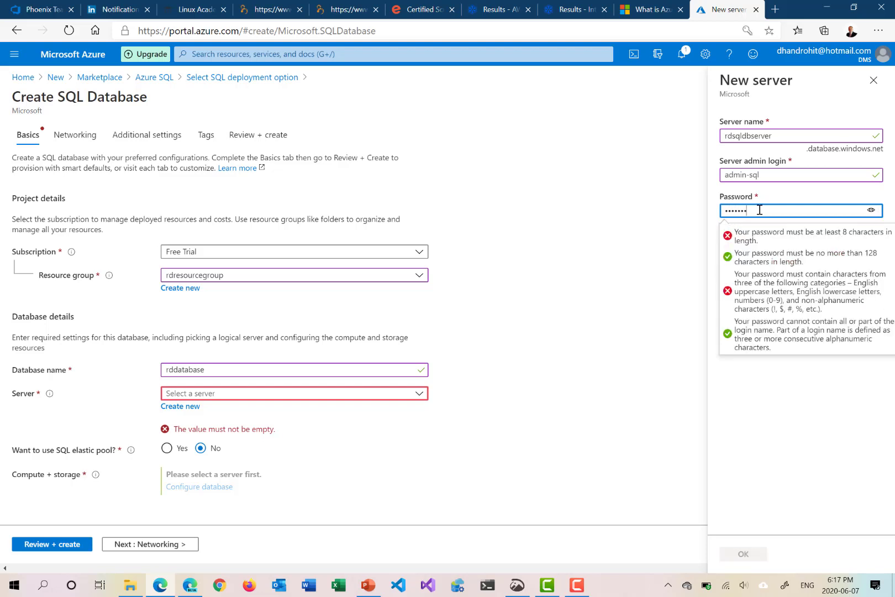
{"action": "type", "text": "•"}
{"action": "key", "text": "Tab"}
{"action": "key", "text": "shift+Tab"}
{"action": "type", "text": "••••••••••"}
{"action": "key", "text": "Tab"}
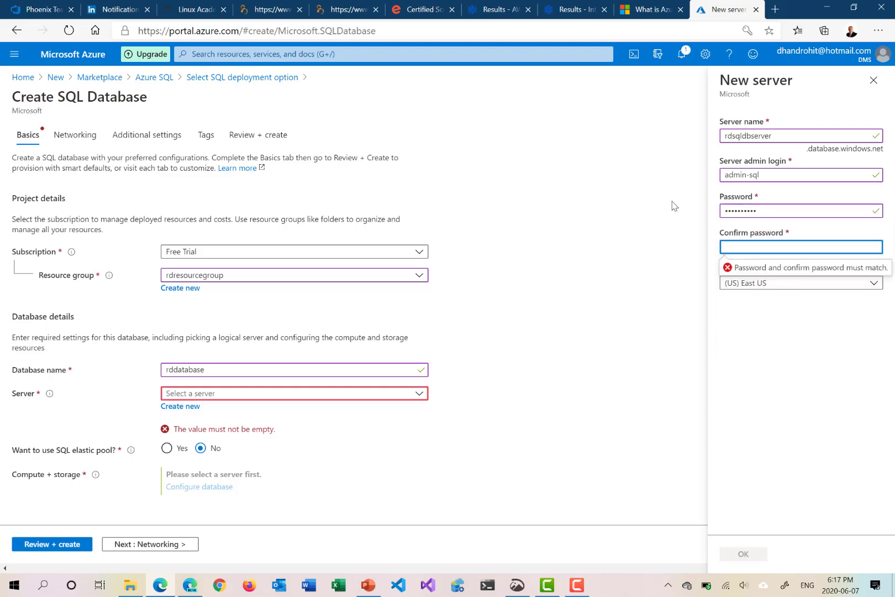
{"action": "type", "text": "••••••••••"}
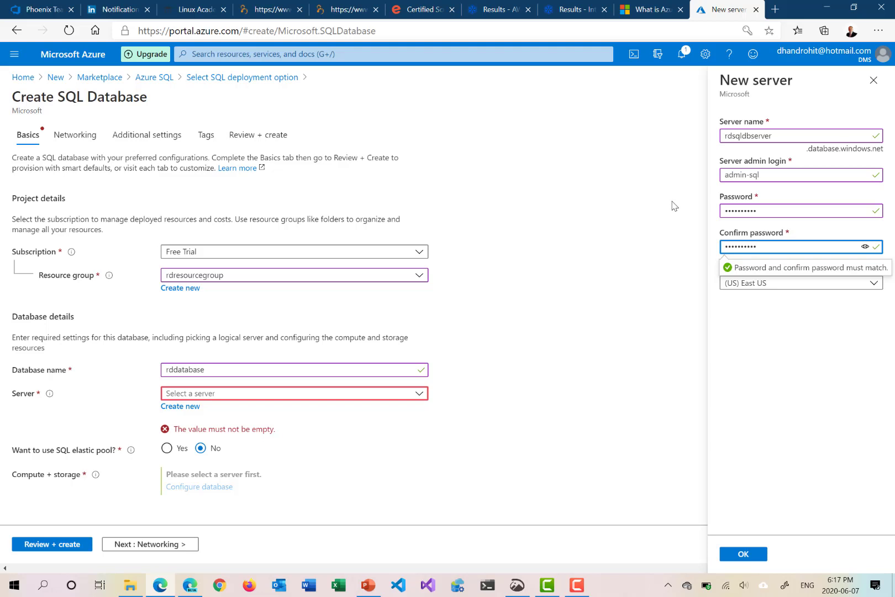
{"action": "left_click", "coordinate": [797, 321]}
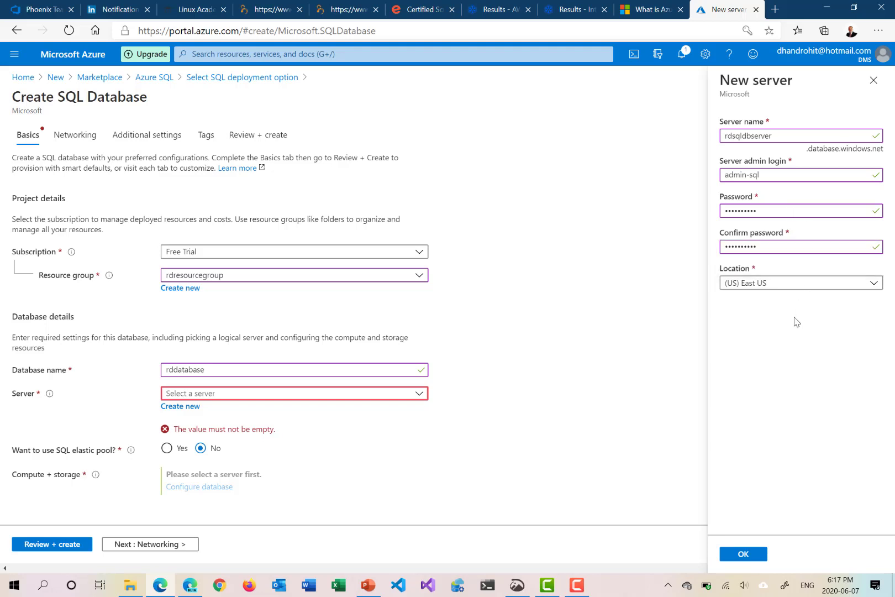
Set the new server's location to (US) West US
{"action": "left_click", "coordinate": [774, 285]}
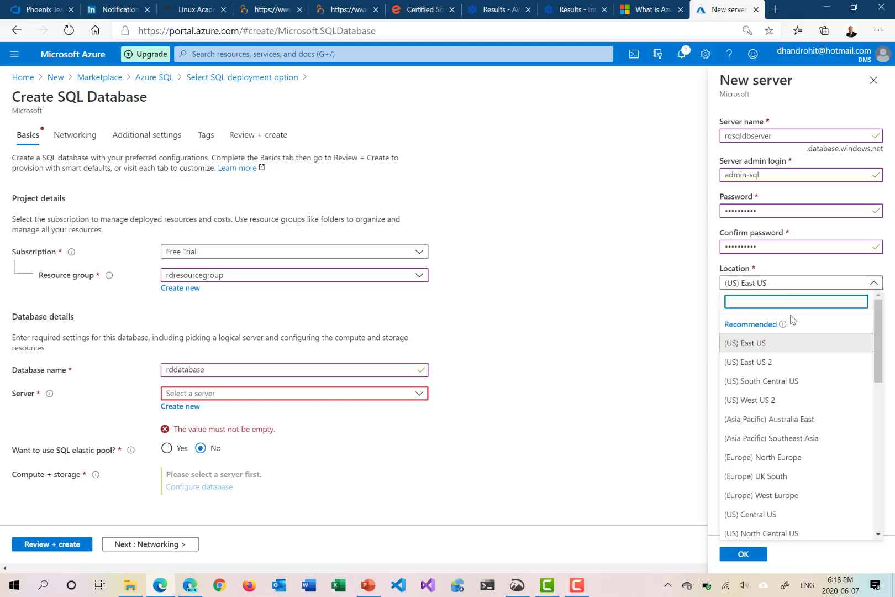
{"action": "left_click_drag", "start_coordinate": [876, 346], "coordinate": [885, 381]}
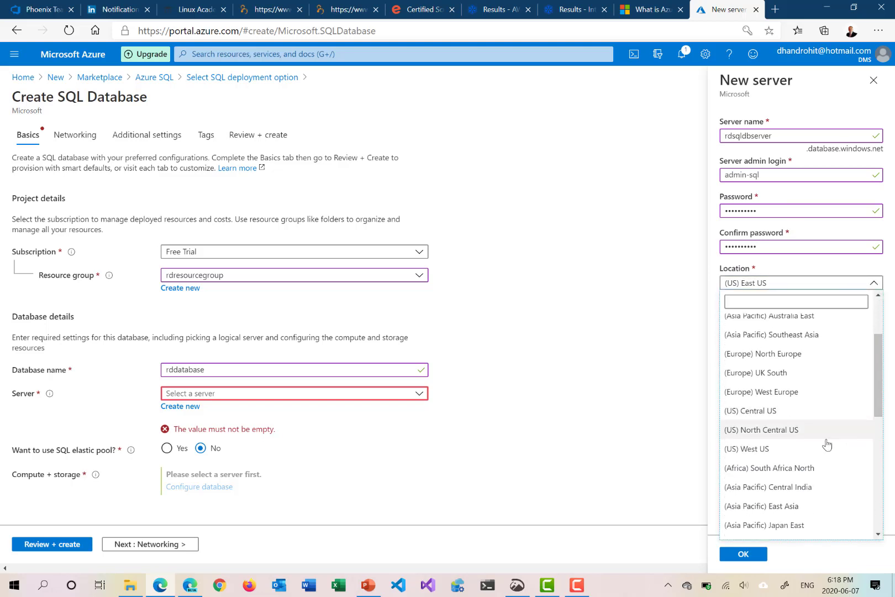
{"action": "left_click", "coordinate": [801, 450]}
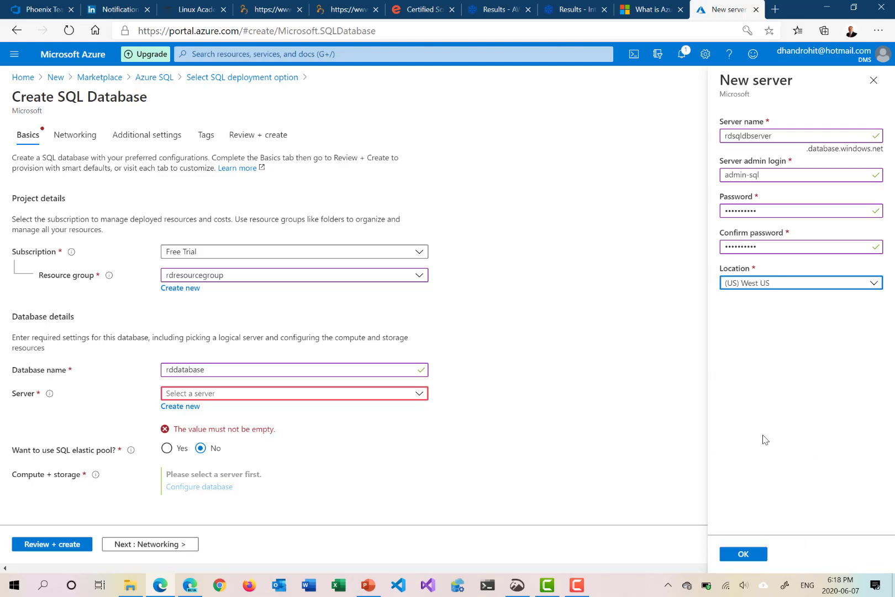
Confirm the new server and choose the Standard tier in the database's compute and storage configuration
{"action": "left_click", "coordinate": [749, 555]}
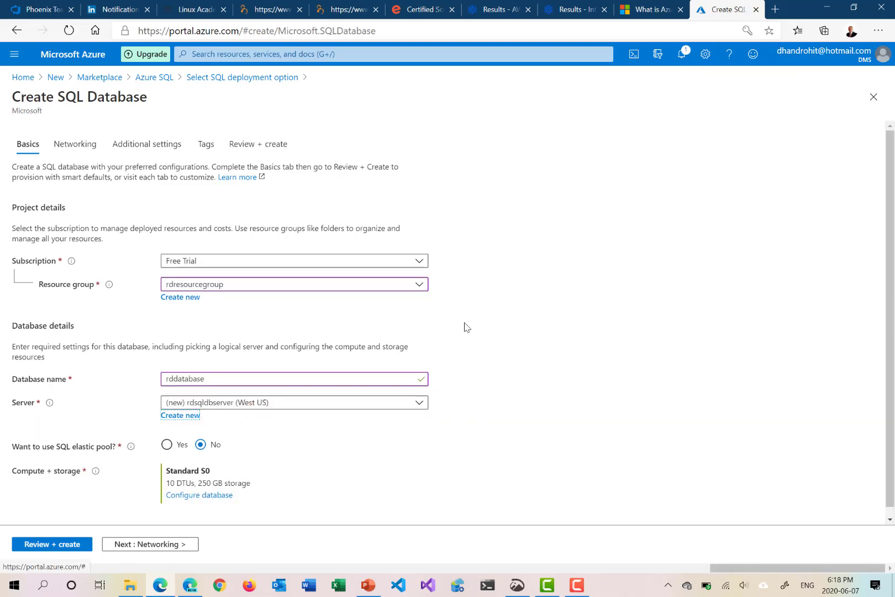
{"action": "scroll", "coordinate": [464, 332], "scroll_direction": "down", "scroll_amount": 1}
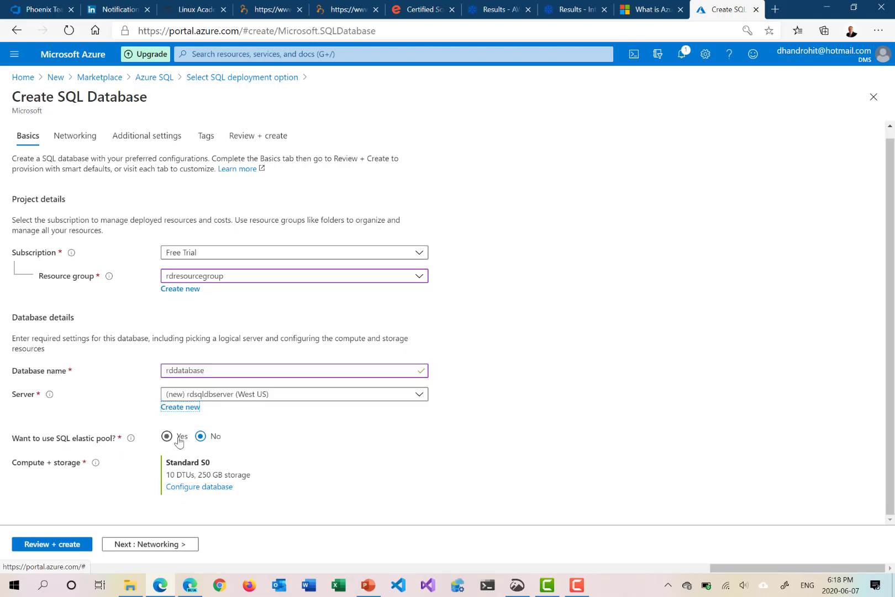
{"action": "left_click", "coordinate": [217, 488]}
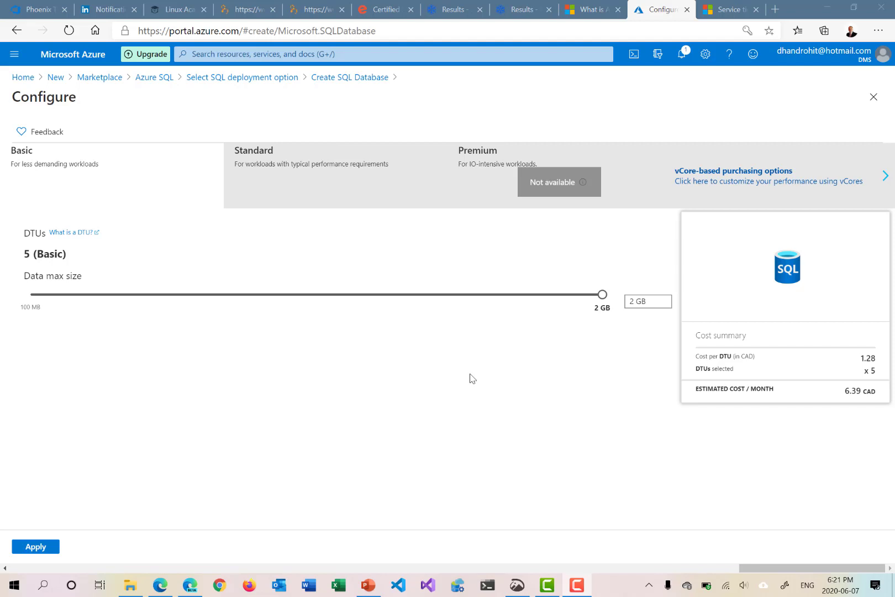
{"action": "left_click", "coordinate": [107, 179]}
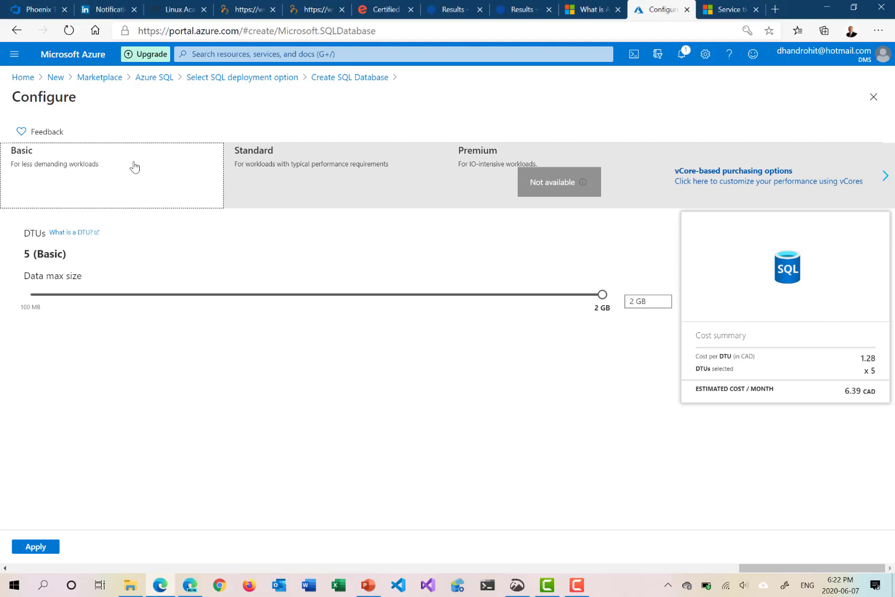
{"action": "left_click", "coordinate": [241, 164]}
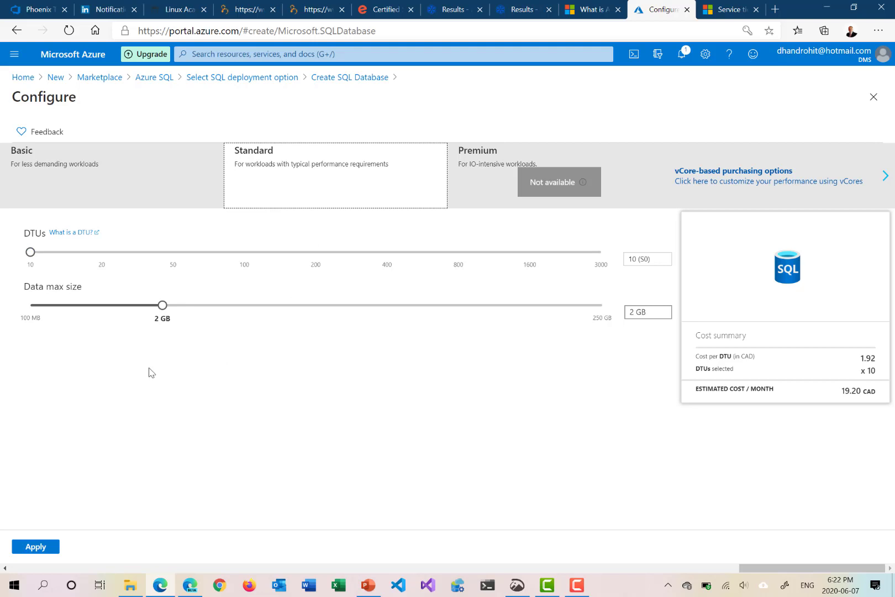
Try a 250 GB data max size and 100 DTUs for the Standard tier, and set the DTUs back to 10
{"action": "left_click_drag", "start_coordinate": [163, 308], "coordinate": [636, 294]}
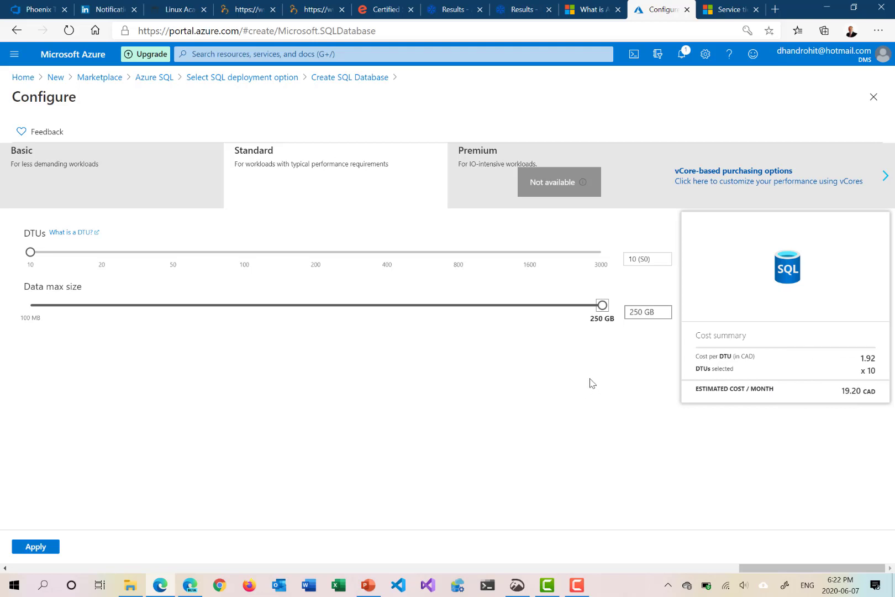
{"action": "left_click_drag", "start_coordinate": [31, 253], "coordinate": [246, 266]}
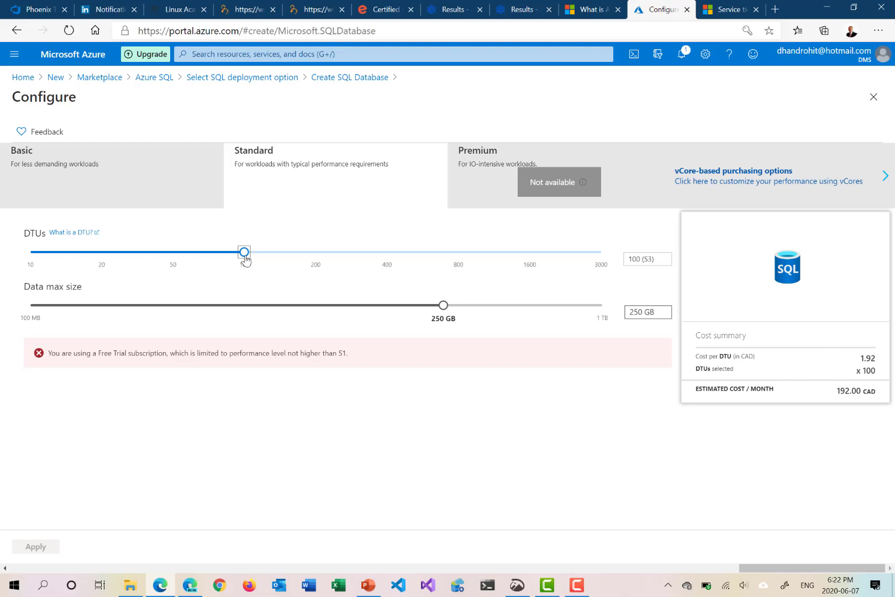
{"action": "left_click", "coordinate": [103, 268]}
{"action": "left_click", "coordinate": [48, 259]}
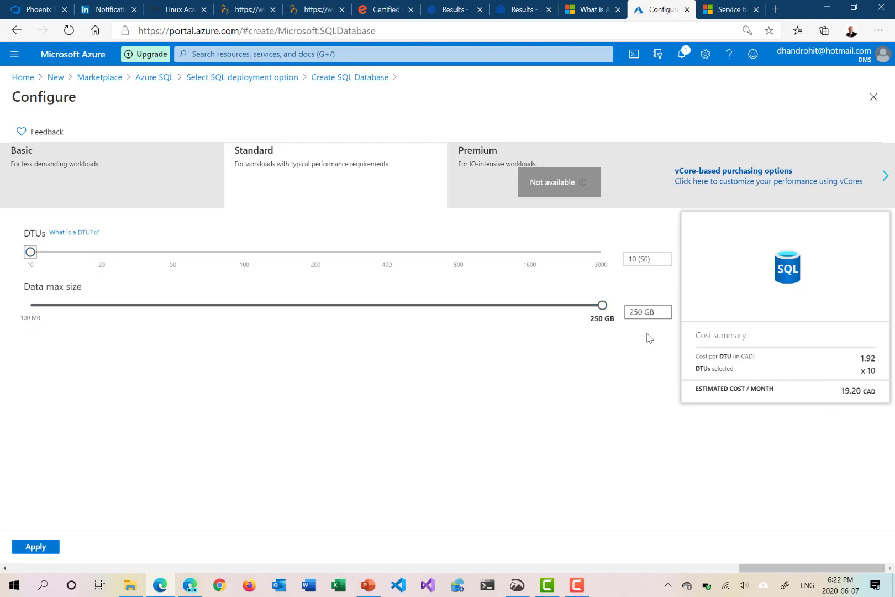
Set the data max size to 20 GB and apply the Standard tier configuration
{"action": "left_click_drag", "start_coordinate": [603, 308], "coordinate": [276, 309]}
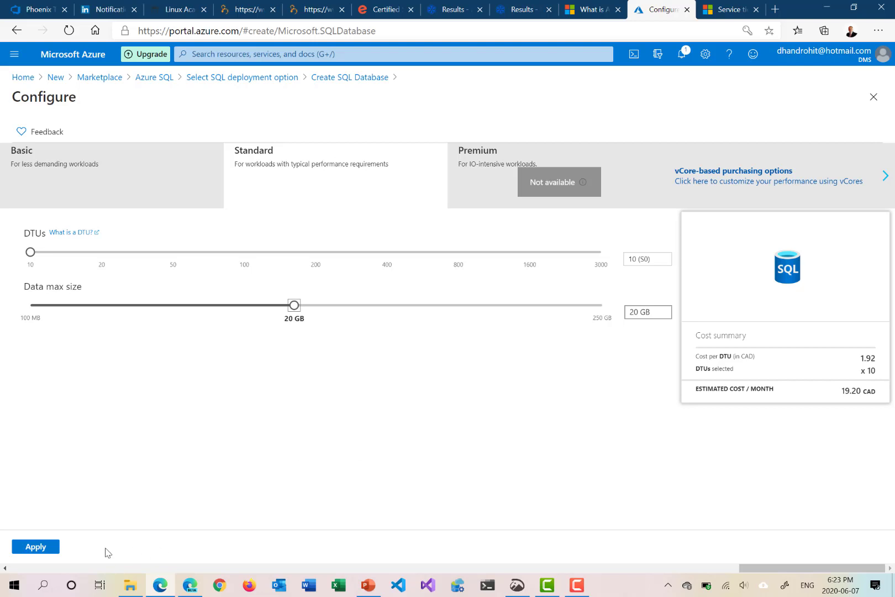
{"action": "left_click", "coordinate": [44, 547]}
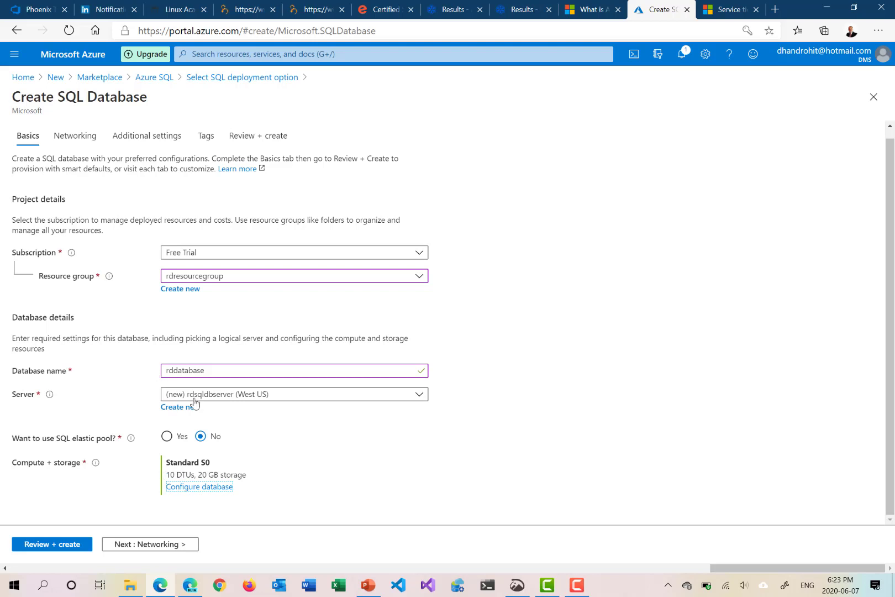
Set the server's connectivity to public endpoint, add the current client IP address, and keep access by Azure services and resources disallowed
{"action": "left_click", "coordinate": [142, 544]}
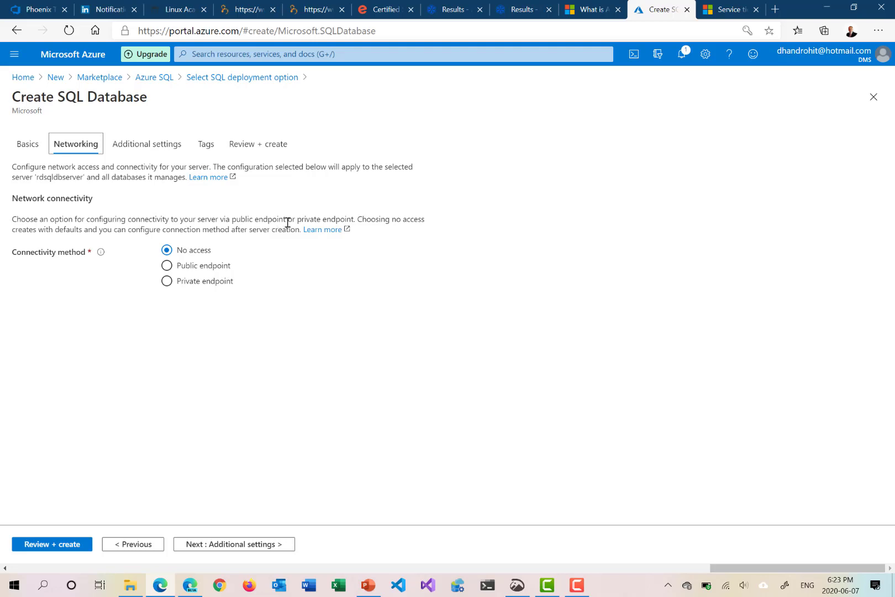
{"action": "left_click", "coordinate": [167, 267]}
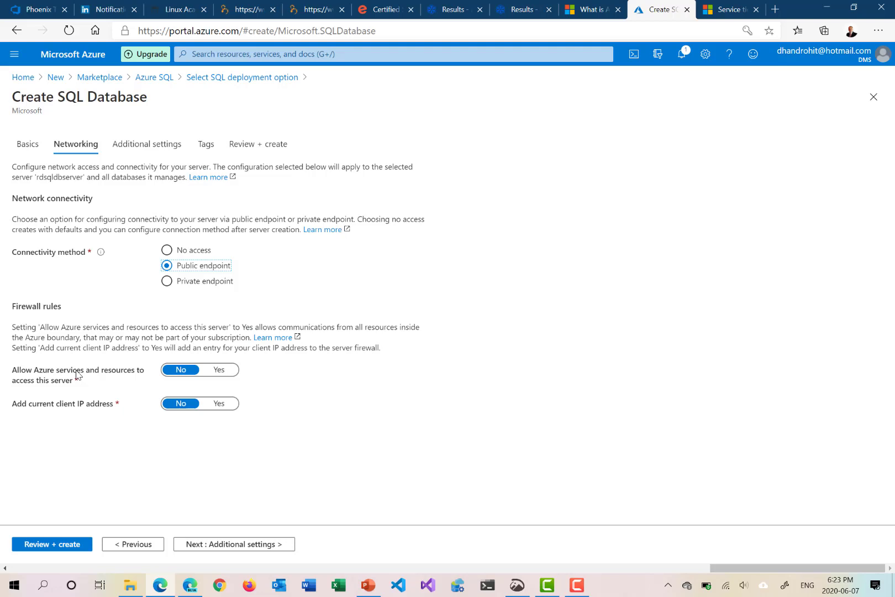
{"action": "left_click", "coordinate": [224, 371]}
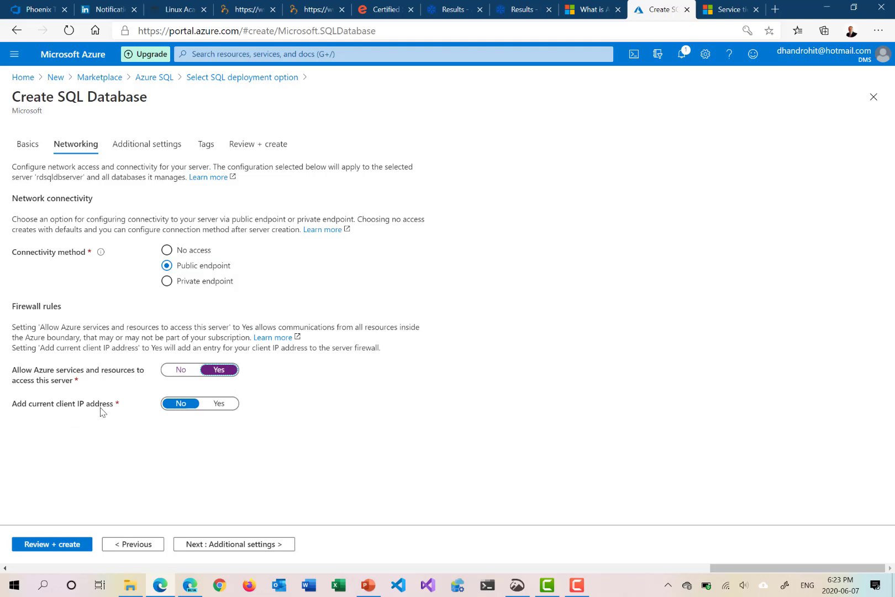
{"action": "left_click", "coordinate": [219, 405]}
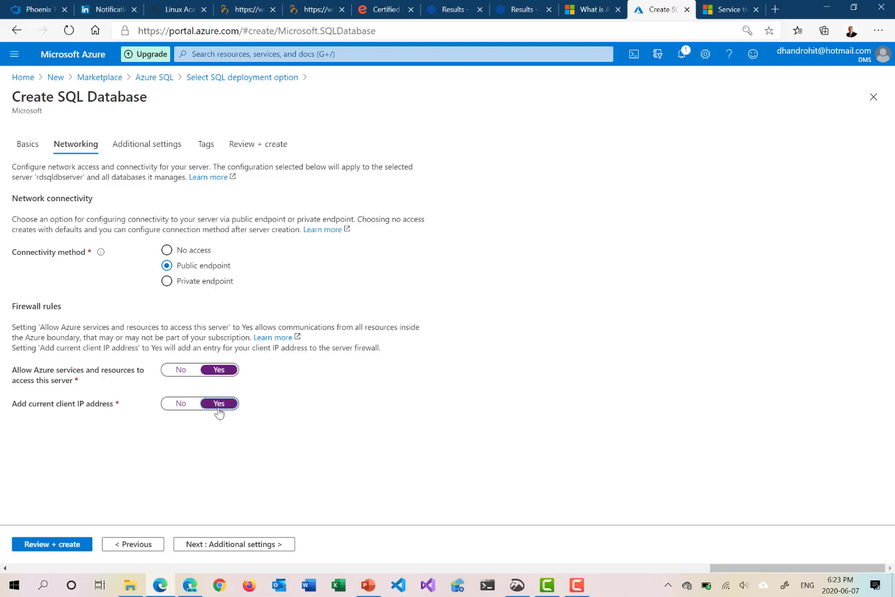
{"action": "left_click", "coordinate": [181, 371]}
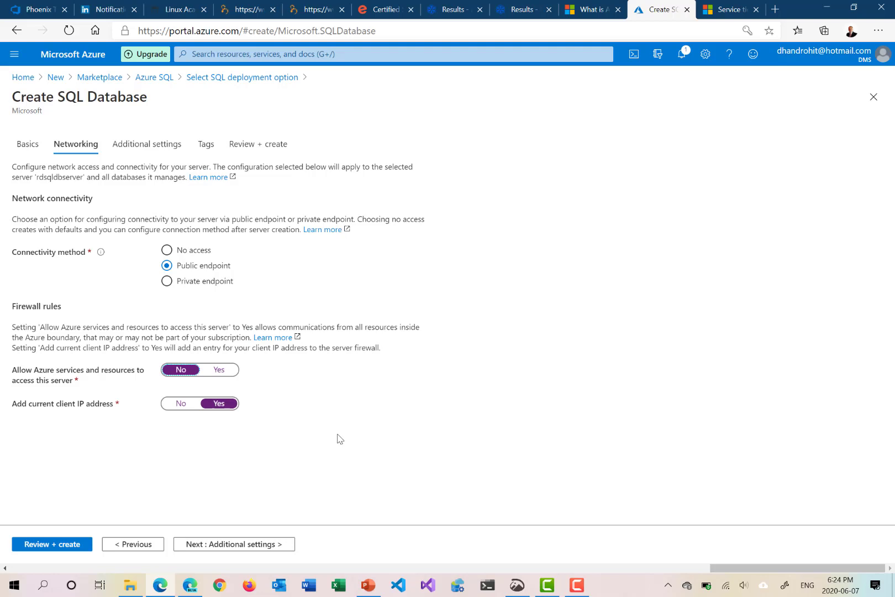
Leave the additional settings and tags at their defaults, review the configuration summary and create the database
{"action": "left_click", "coordinate": [231, 549]}
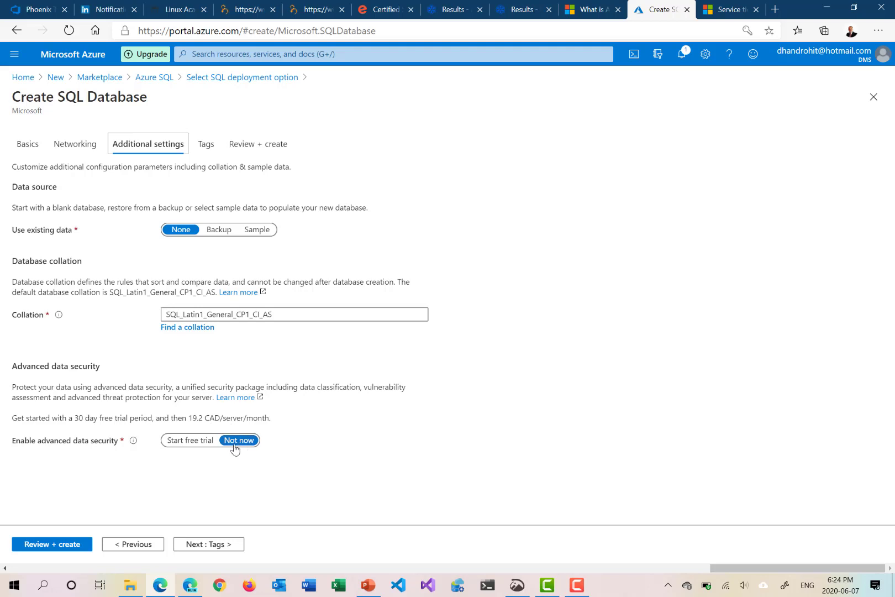
{"action": "left_click", "coordinate": [210, 544]}
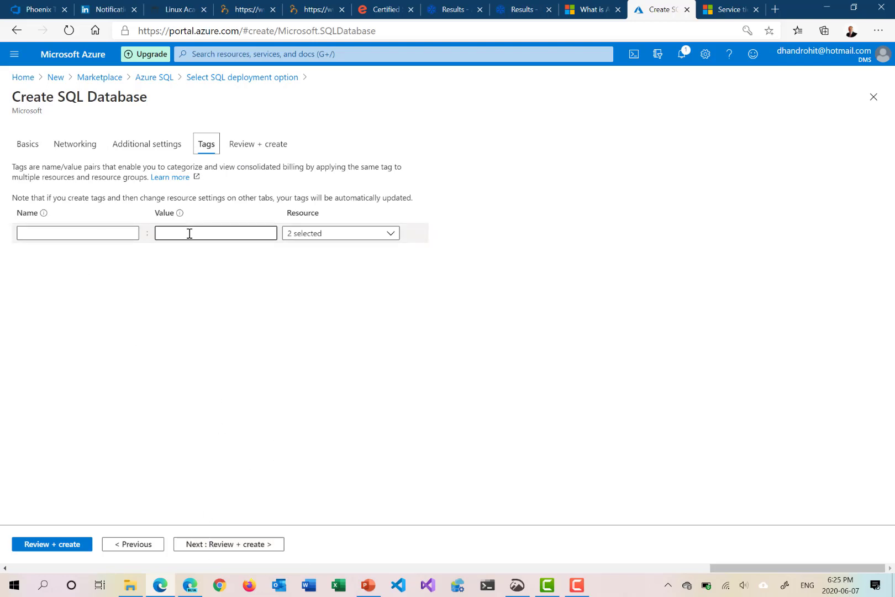
{"action": "left_click", "coordinate": [231, 543]}
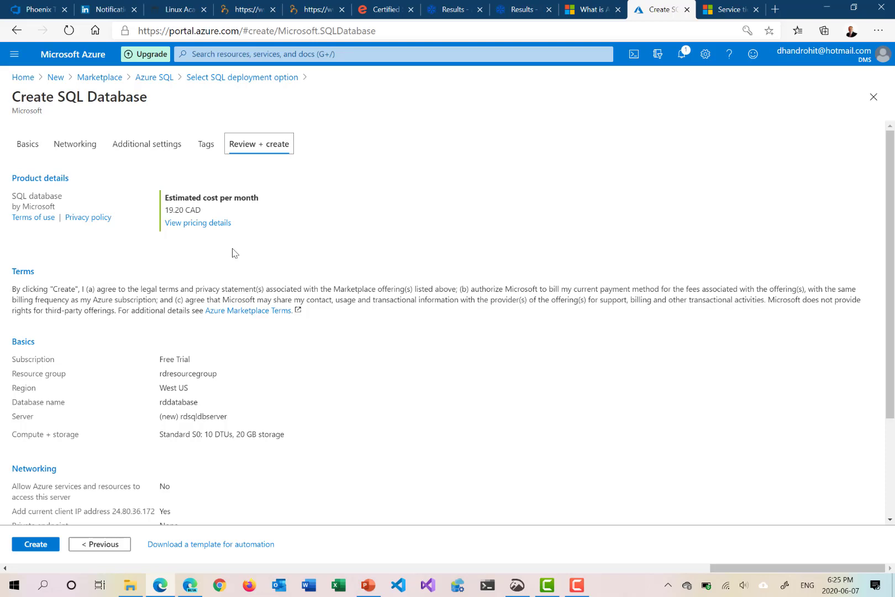
{"action": "scroll", "coordinate": [232, 252], "scroll_direction": "down", "scroll_amount": 2}
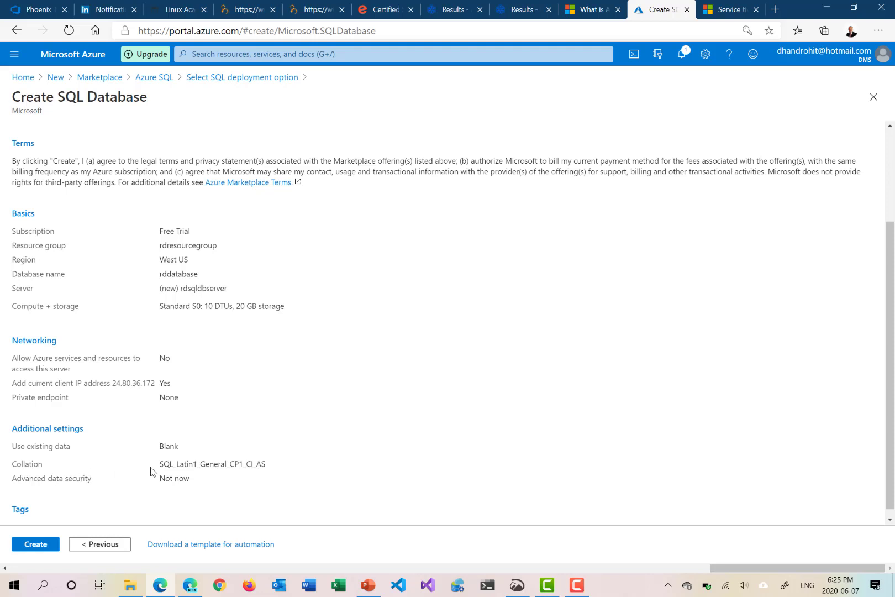
{"action": "scroll", "coordinate": [221, 463], "scroll_direction": "down", "scroll_amount": 1}
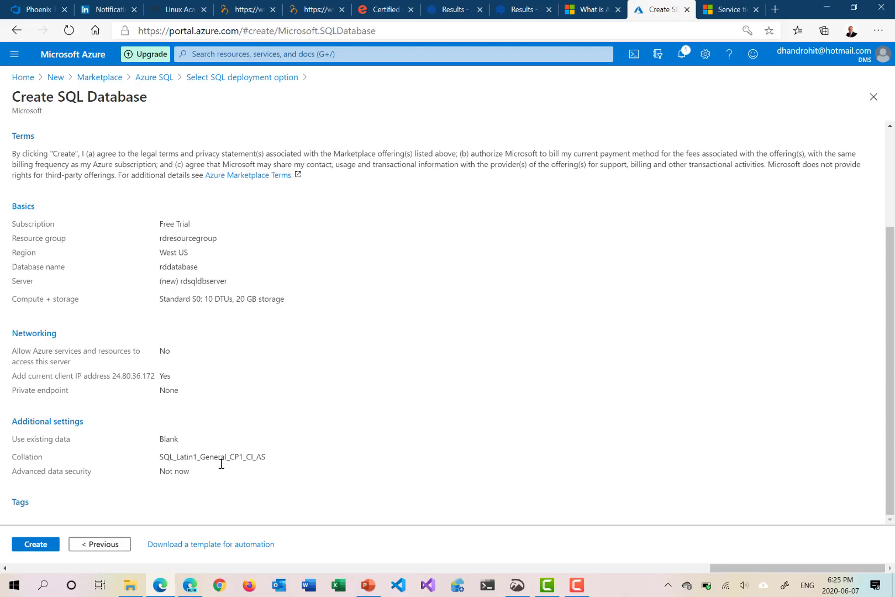
{"action": "scroll", "coordinate": [222, 463], "scroll_direction": "up", "scroll_amount": 3}
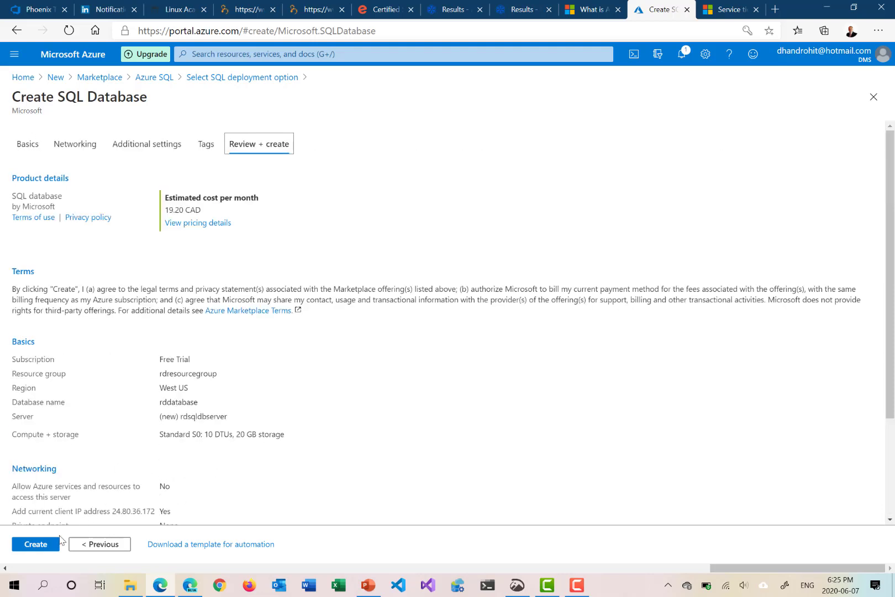
{"action": "left_click", "coordinate": [45, 545]}
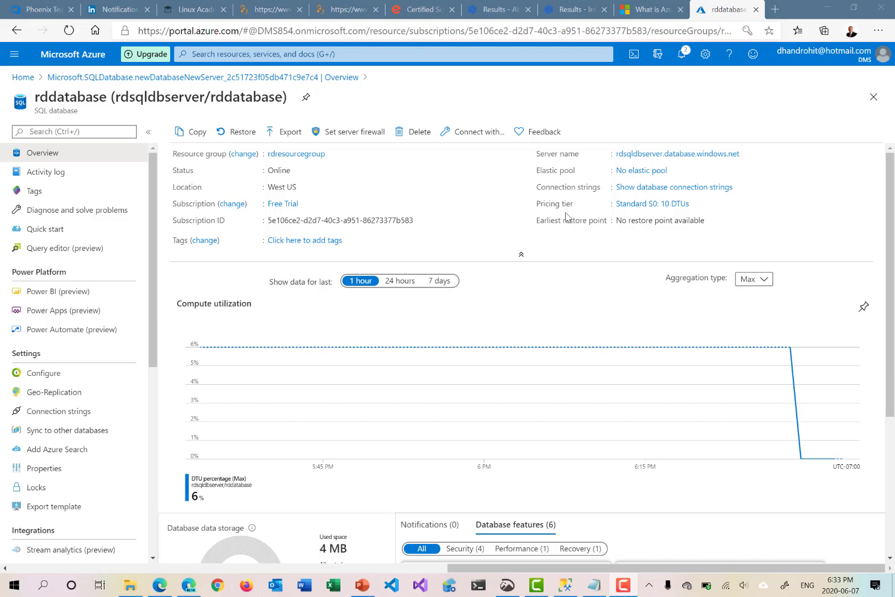
Examine rddatabase's overview and features, and its connection strings for ADO.NET, JDBC, ODBC, PHP and Go
{"action": "scroll", "coordinate": [544, 309], "scroll_direction": "down", "scroll_amount": 4}
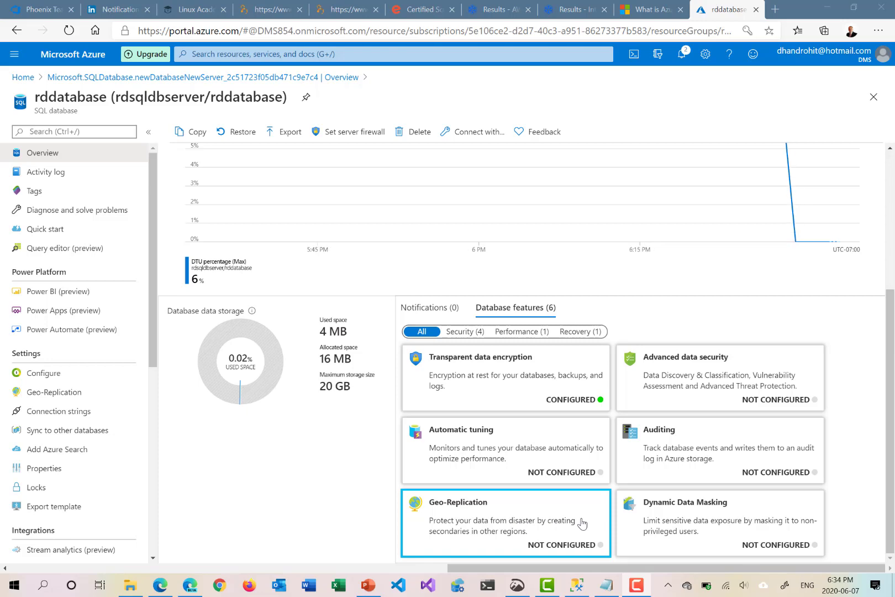
{"action": "scroll", "coordinate": [582, 523], "scroll_direction": "up", "scroll_amount": 4}
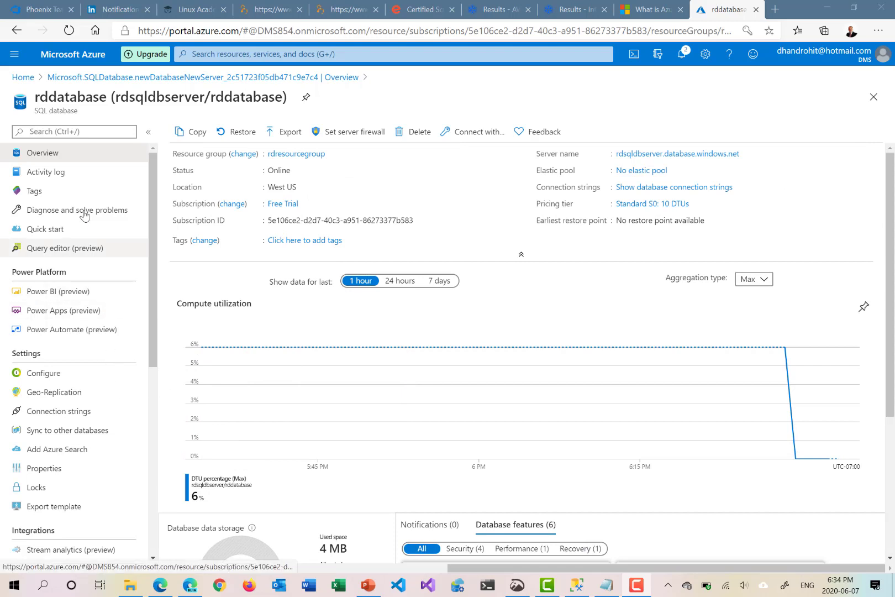
{"action": "left_click", "coordinate": [71, 411]}
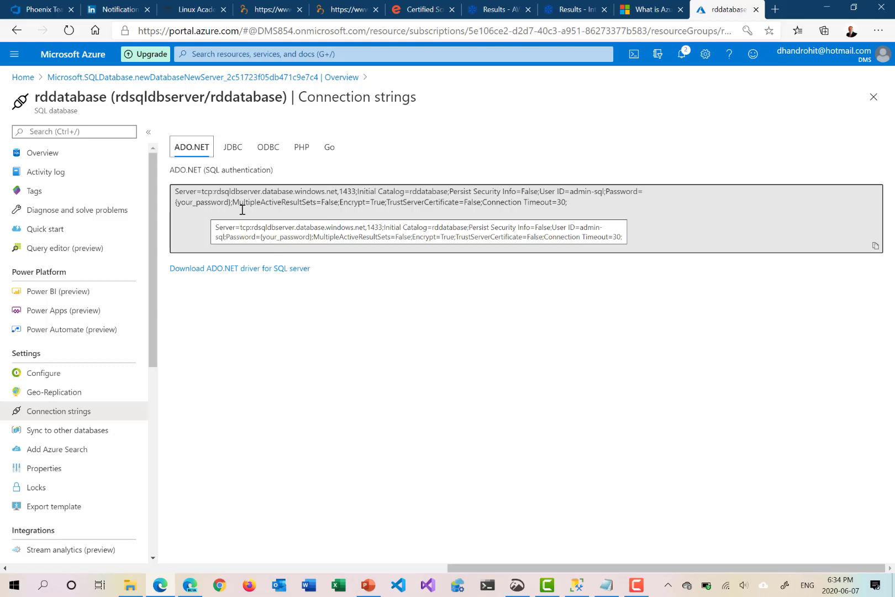
{"action": "left_click", "coordinate": [236, 151]}
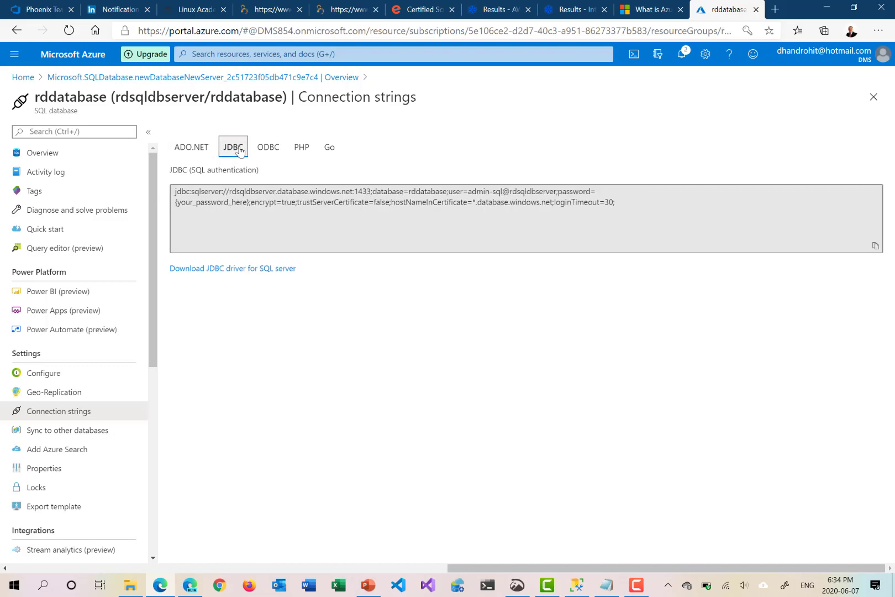
{"action": "left_click", "coordinate": [267, 149]}
{"action": "left_click", "coordinate": [300, 149]}
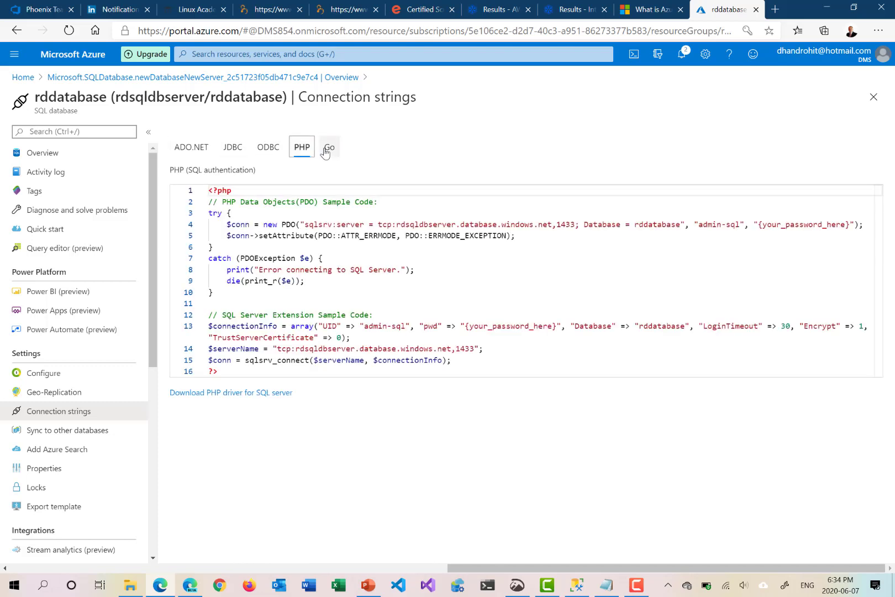
{"action": "left_click", "coordinate": [327, 150]}
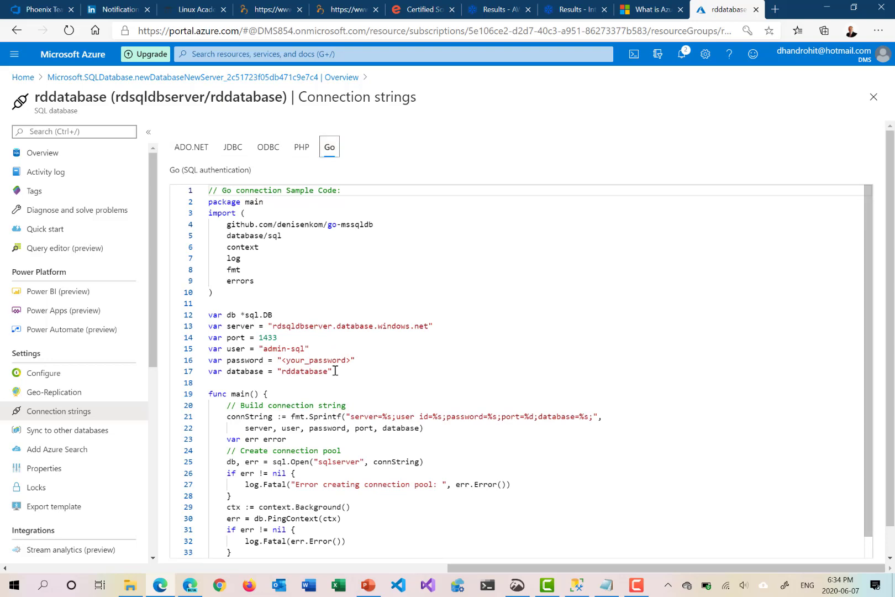
Copy the server name from rddatabase's overview and paste it as the server name of a new Database Engine connection in SQL Server Management Studio
{"action": "left_click", "coordinate": [46, 159]}
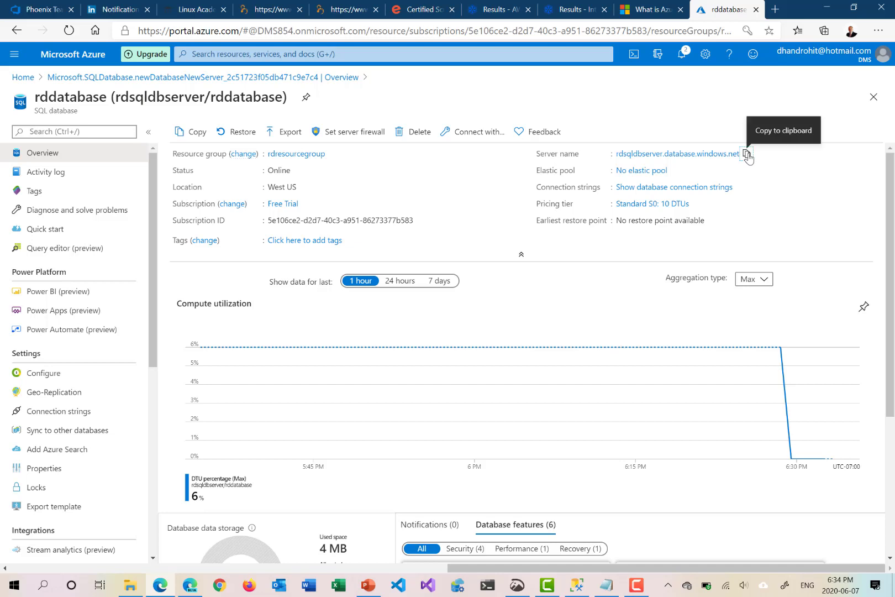
{"action": "left_click", "coordinate": [748, 155]}
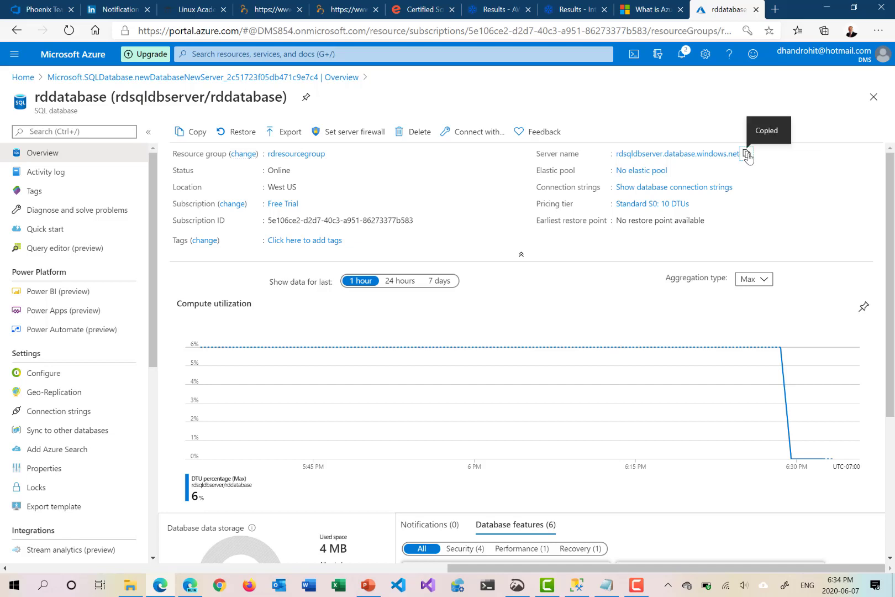
{"action": "left_click", "coordinate": [576, 587]}
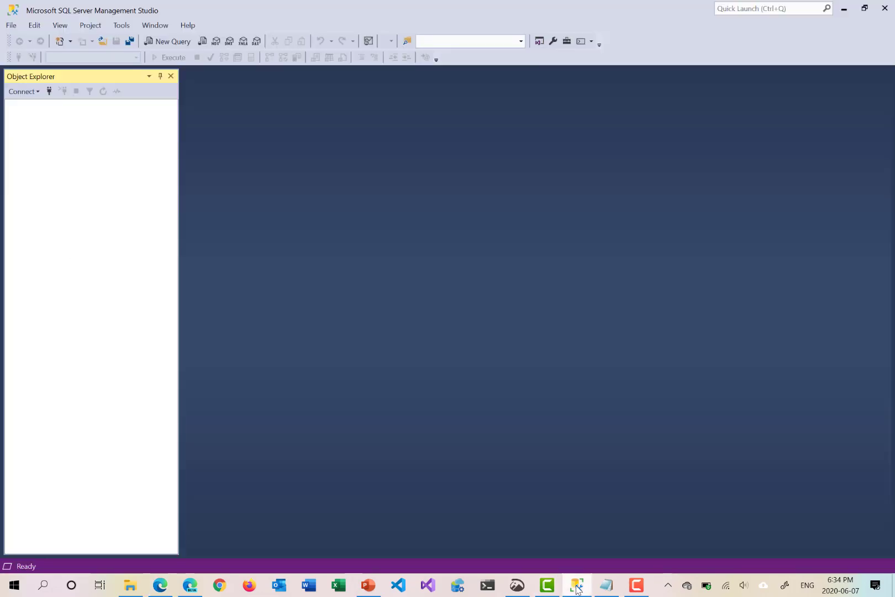
{"action": "left_click", "coordinate": [22, 92]}
{"action": "left_click", "coordinate": [34, 105]}
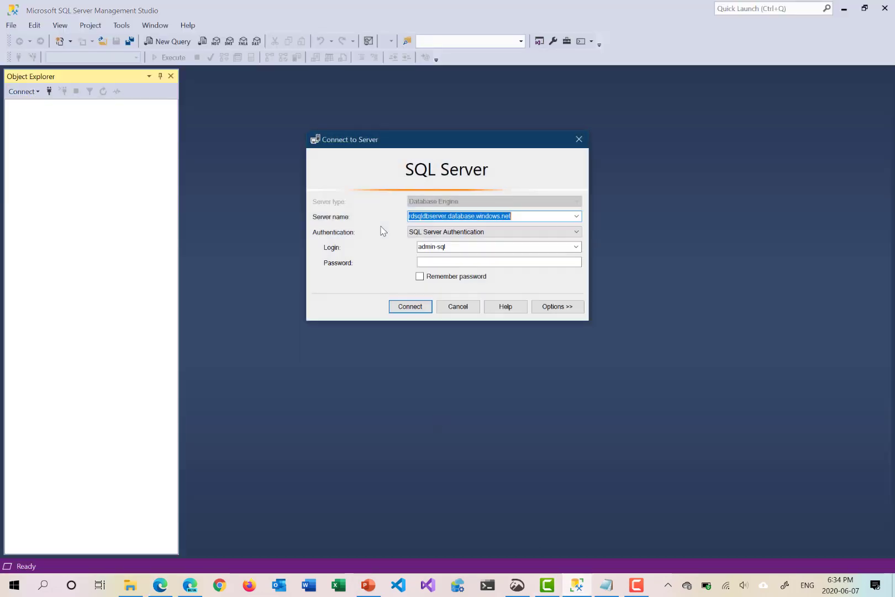
{"action": "left_click_drag", "start_coordinate": [520, 214], "coordinate": [355, 225]}
{"action": "key", "text": "ctrl+v"}
Enter the password for the admin-sql login and connect to the server
{"action": "left_click", "coordinate": [462, 248]}
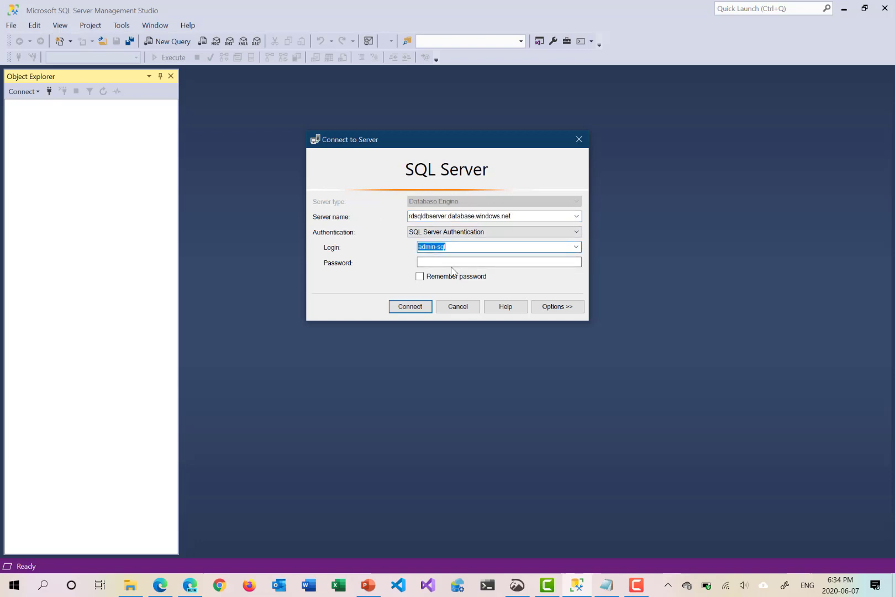
{"action": "left_click", "coordinate": [444, 262]}
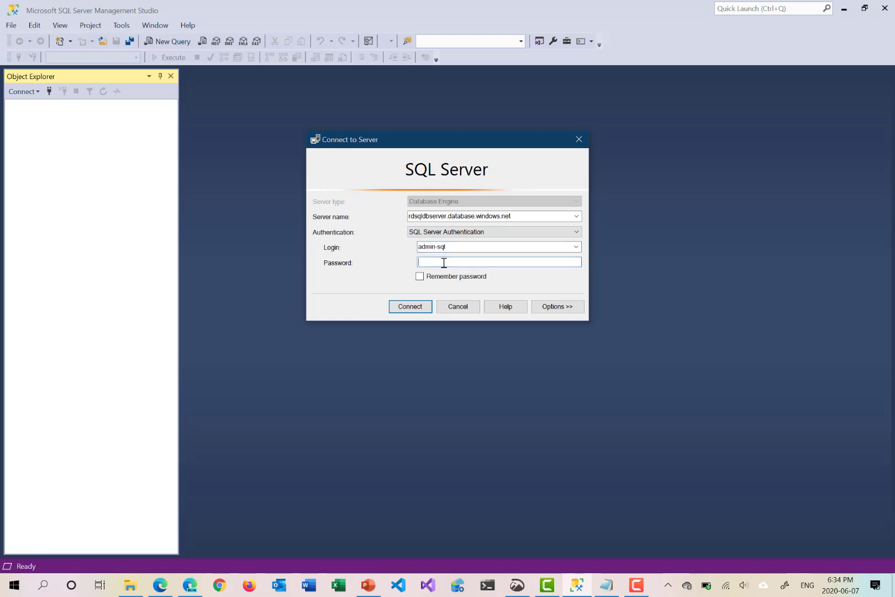
{"action": "type", "text": "**********"}
{"action": "left_click", "coordinate": [406, 309]}
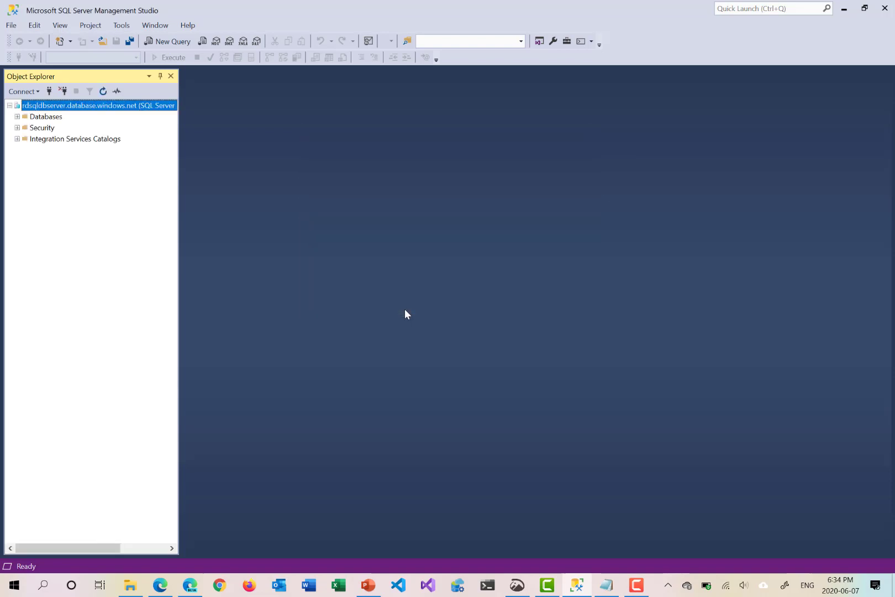
Examine the Tables and Programmability folders of rddatabase on the connected server, collapse the database again and return to the Azure portal
{"action": "left_click", "coordinate": [17, 116]}
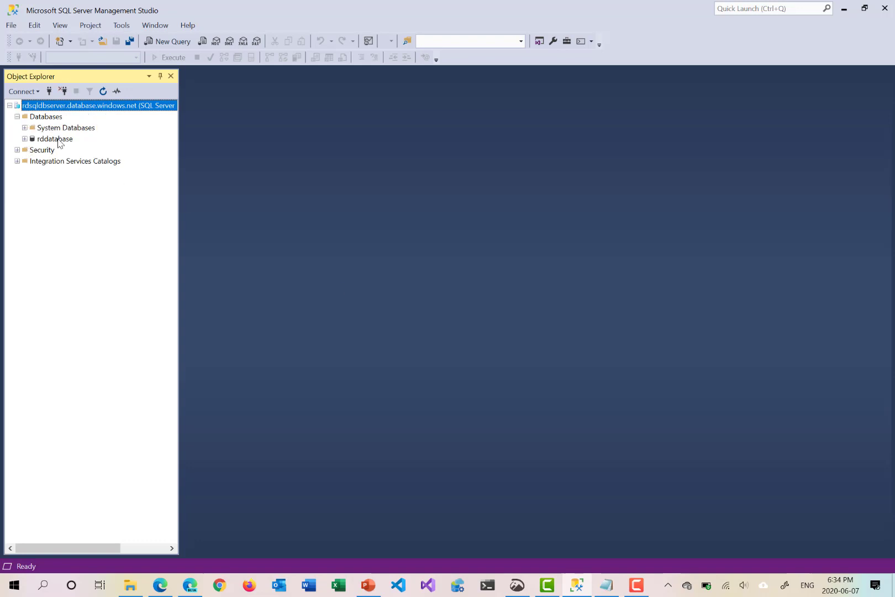
{"action": "left_click", "coordinate": [24, 138]}
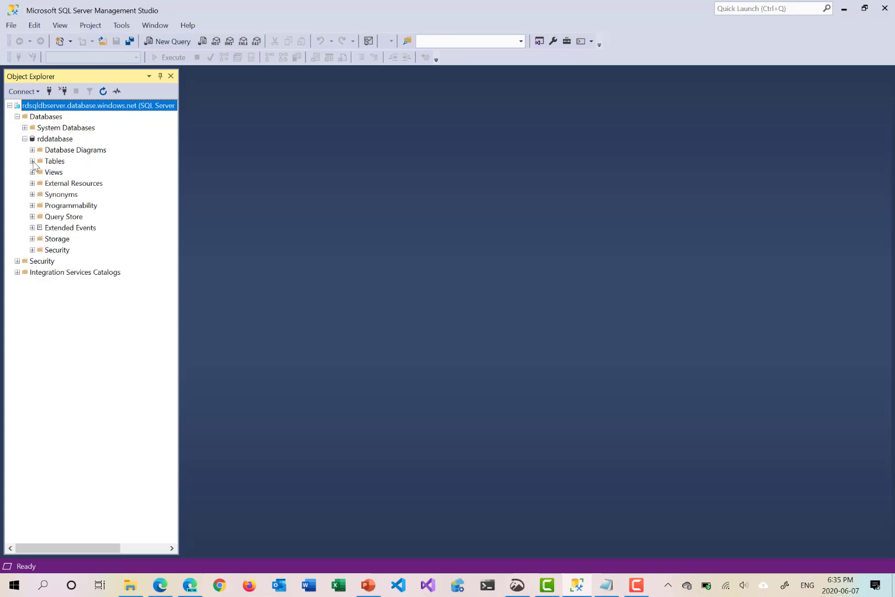
{"action": "left_click", "coordinate": [32, 161]}
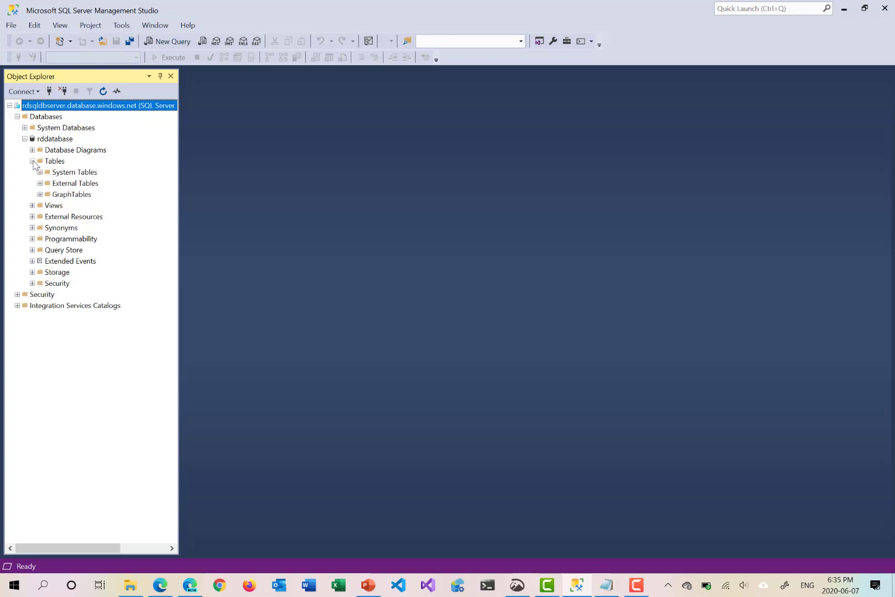
{"action": "left_click", "coordinate": [60, 165]}
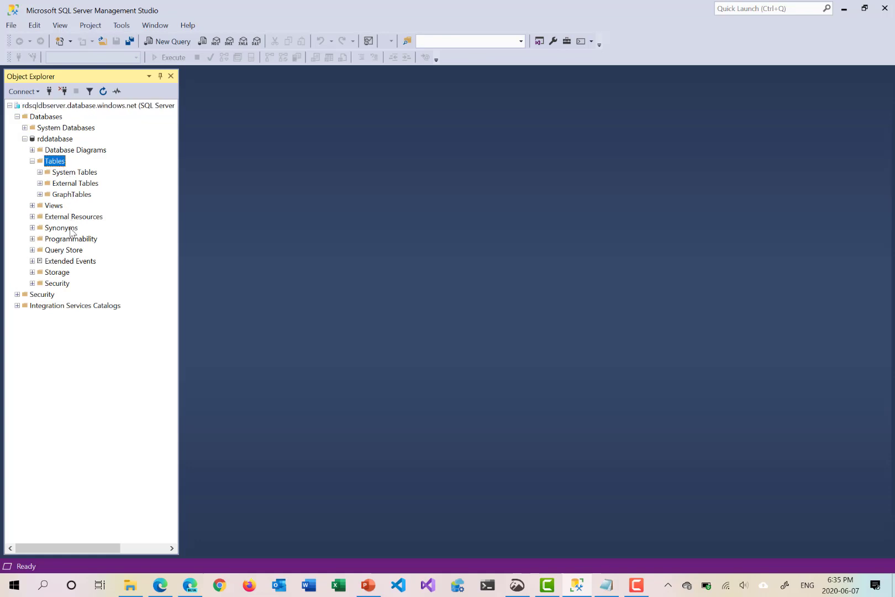
{"action": "double_click", "coordinate": [68, 239]}
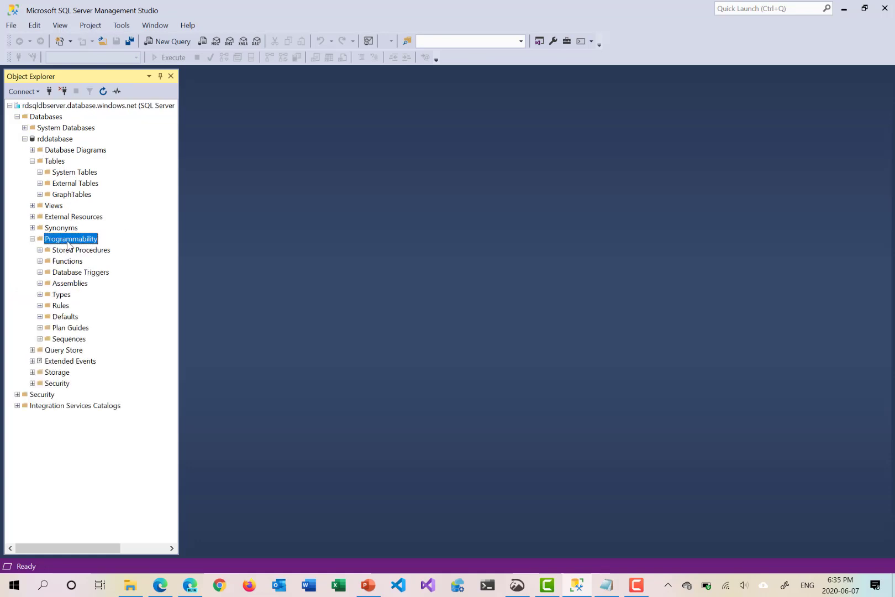
{"action": "left_click", "coordinate": [32, 161]}
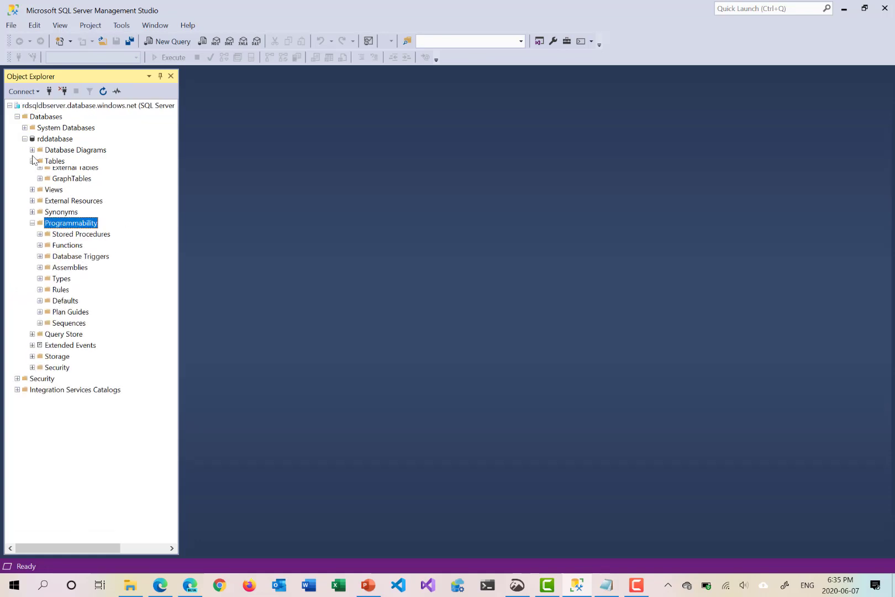
{"action": "left_click", "coordinate": [25, 139]}
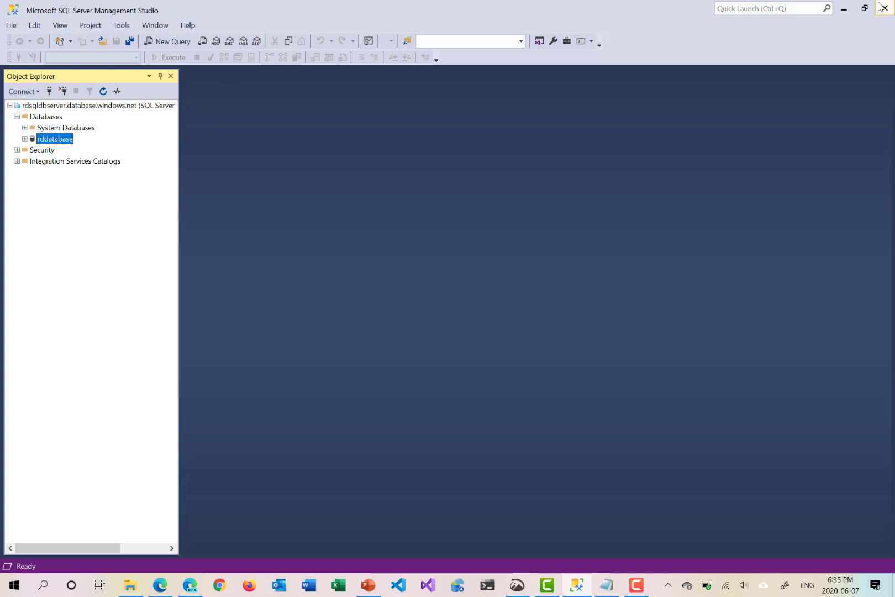
{"action": "left_click", "coordinate": [847, 7]}
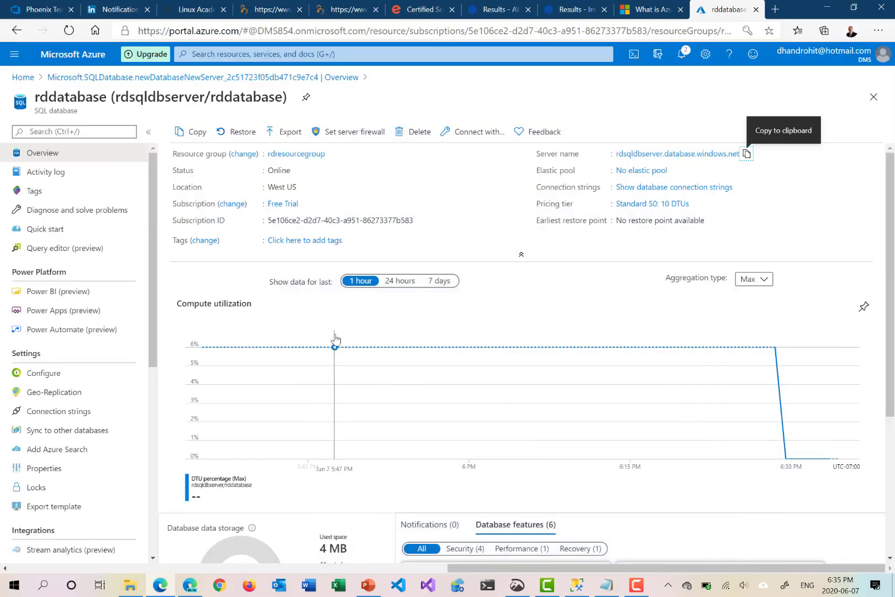